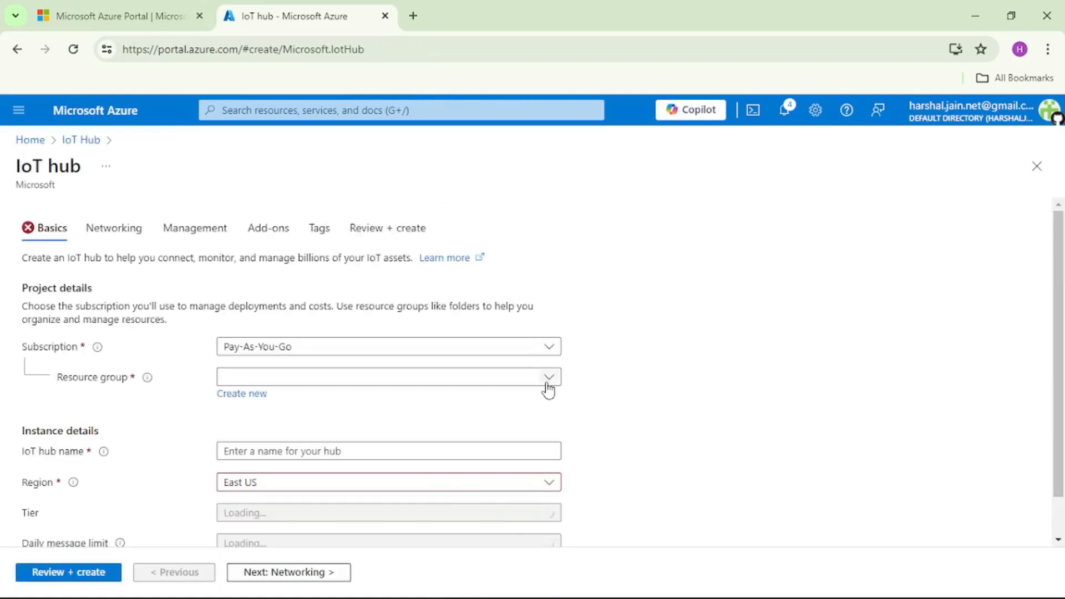
# - Choose rgeventhubs as the resource group for the new IoT hub and name the hub harshaliothub
pyautogui.click(550, 383)
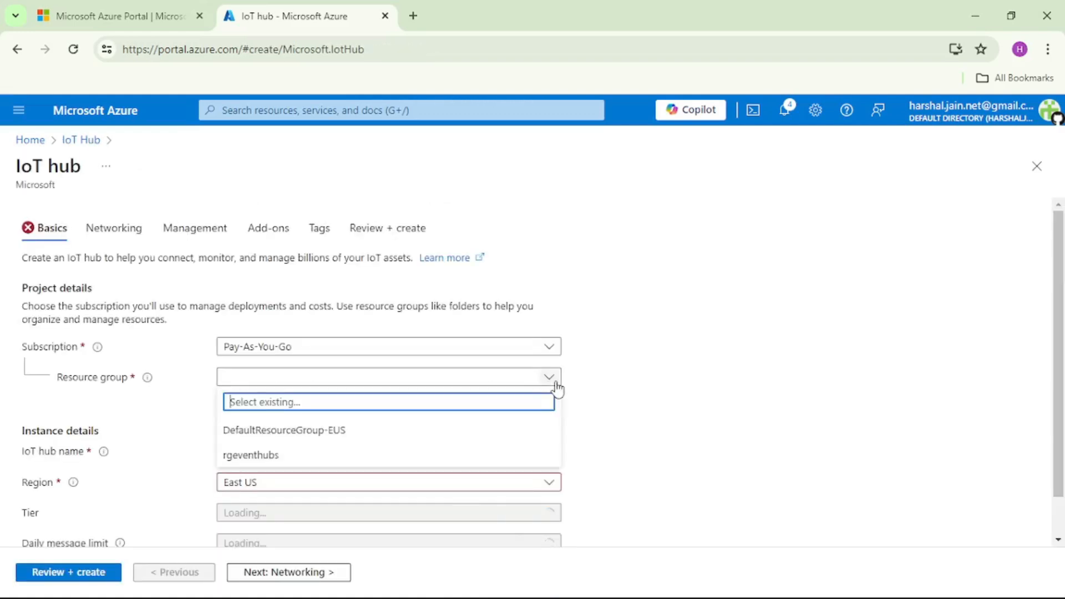
pyautogui.click(252, 456)
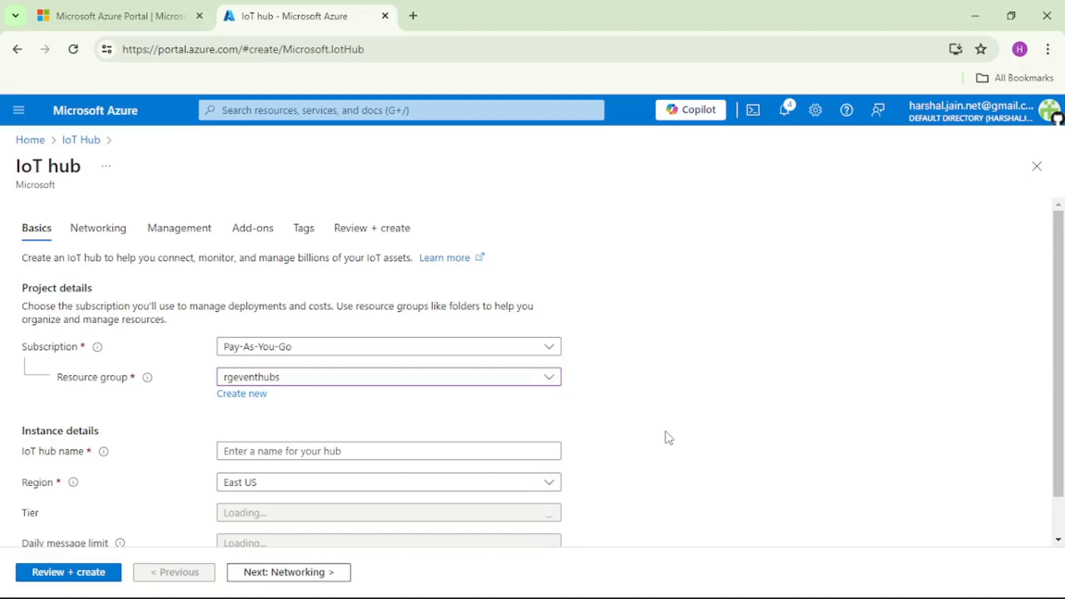
pyautogui.click(282, 450)
pyautogui.write('harshaliothub')
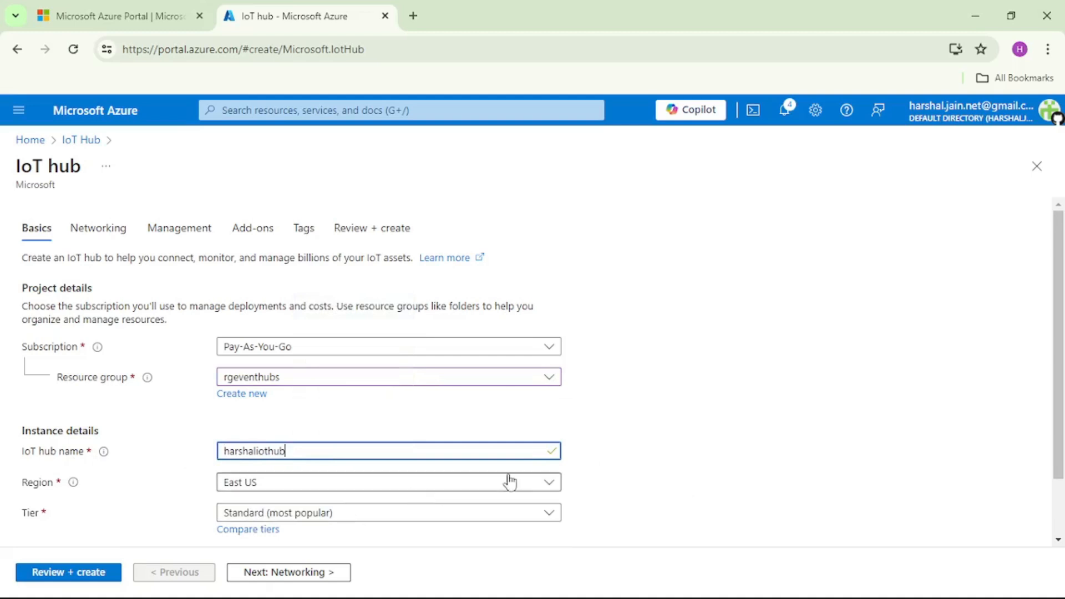
# - Set the IoT hub's tier to Free, and review and create the hub
pyautogui.scroll(-1, 720, 463)
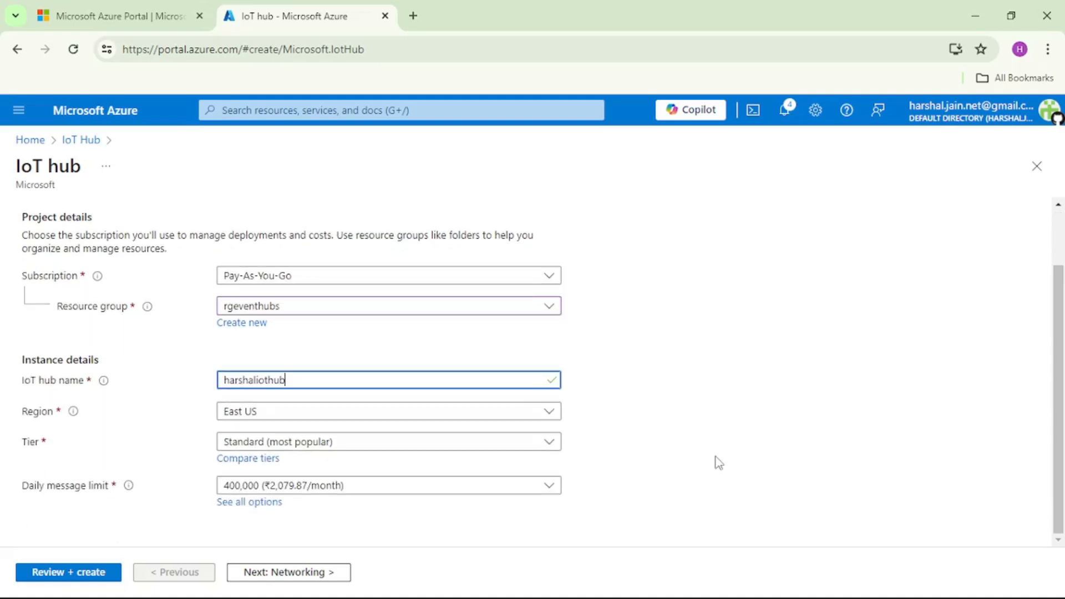
pyautogui.click(548, 443)
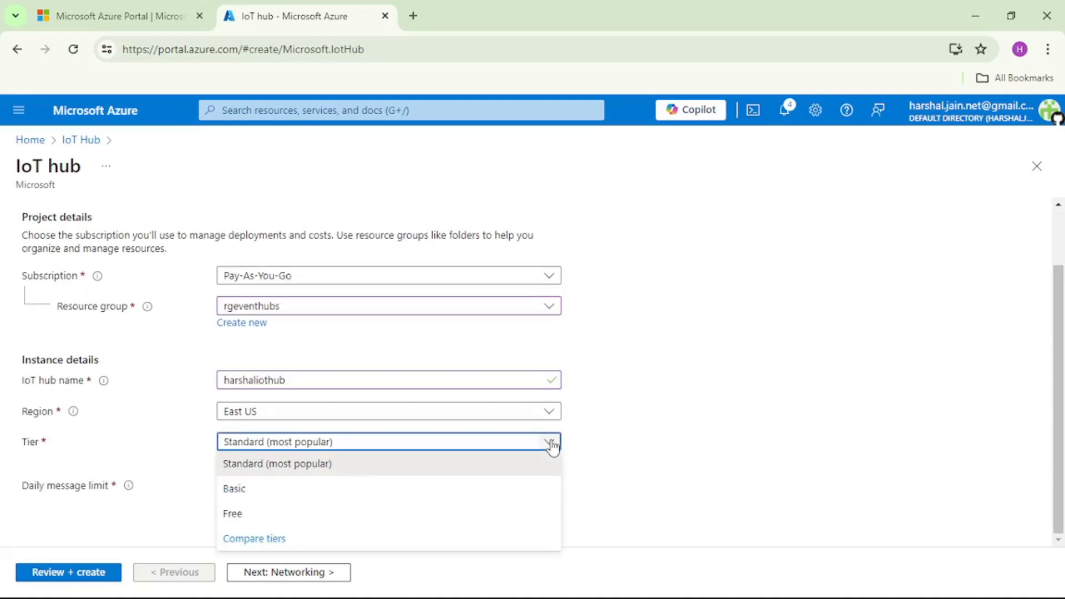
pyautogui.click(240, 515)
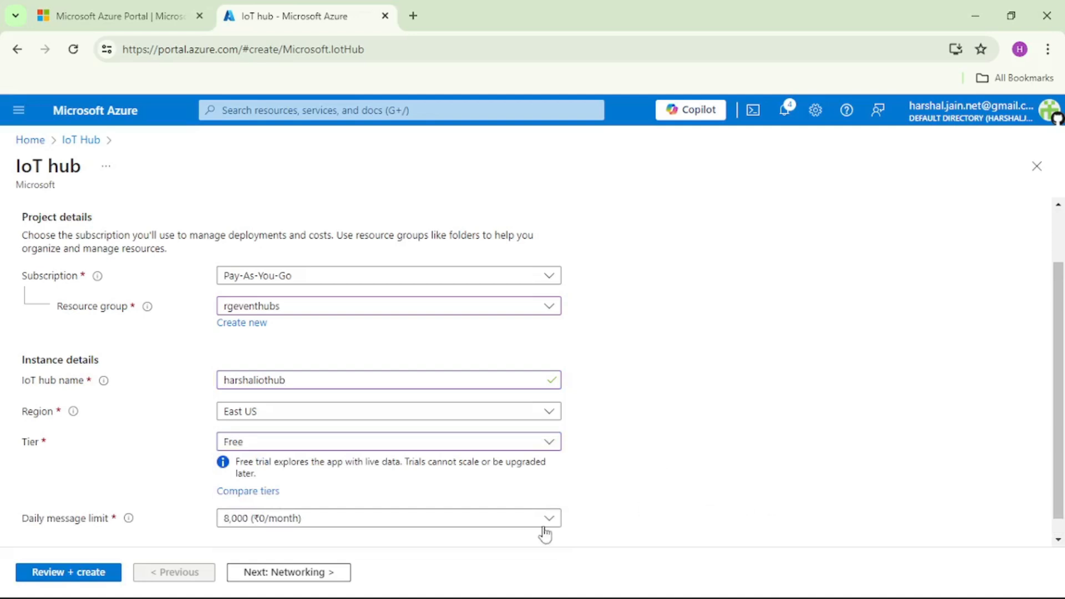
pyautogui.click(81, 573)
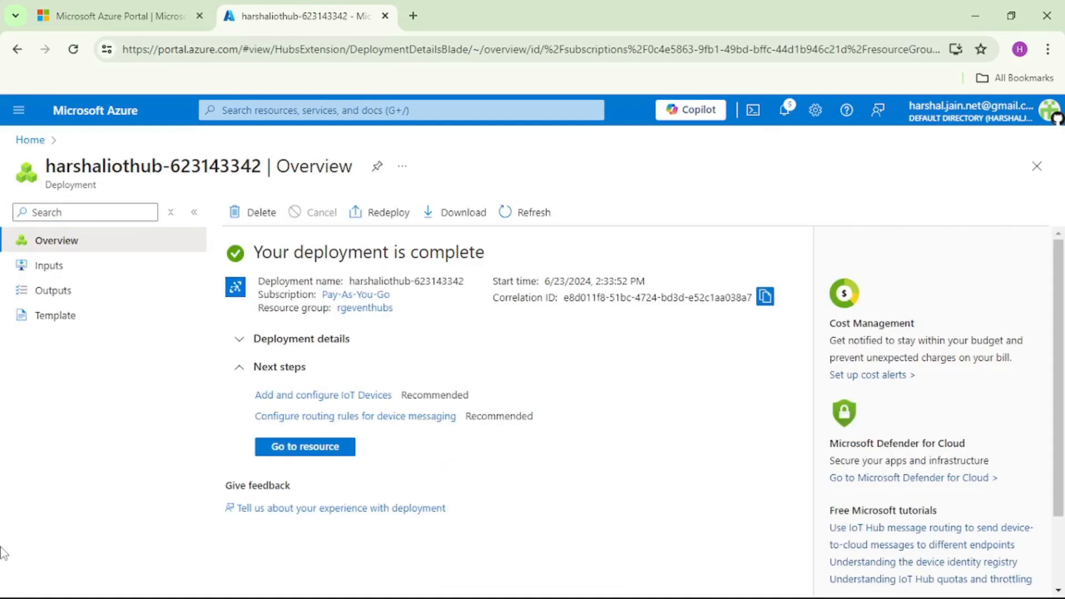
# - Go to the deployed IoT hub and add a device with the ID harshal-device
pyautogui.click(306, 448)
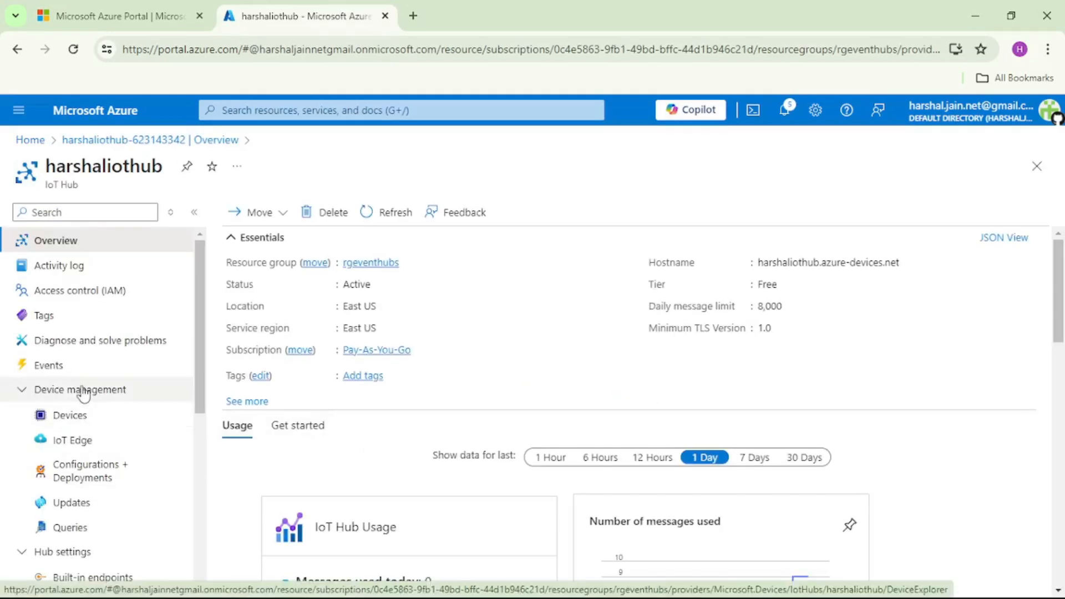
pyautogui.click(88, 425)
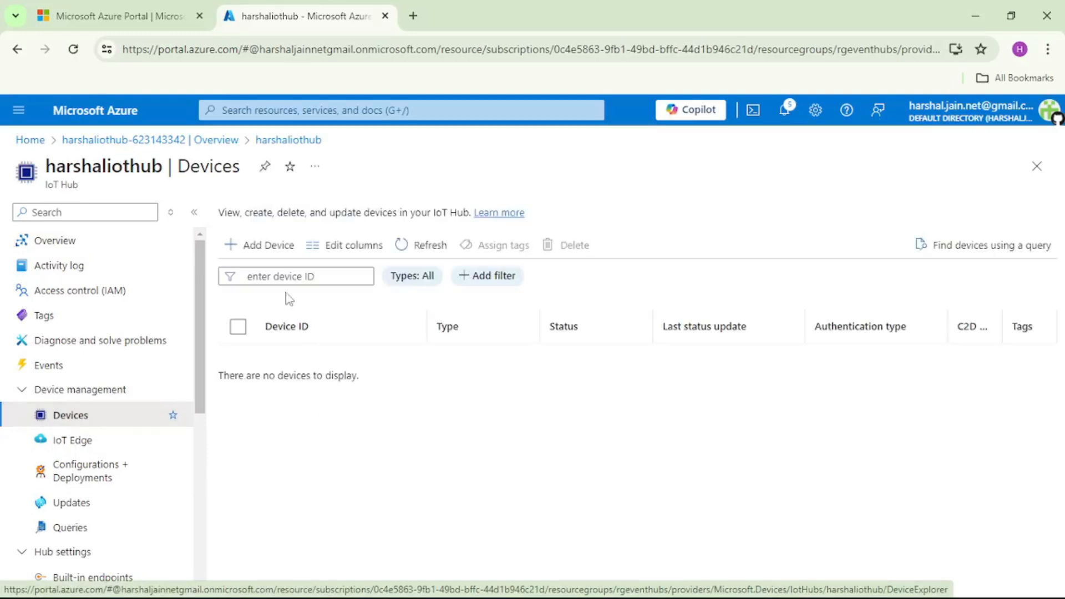
pyautogui.click(271, 257)
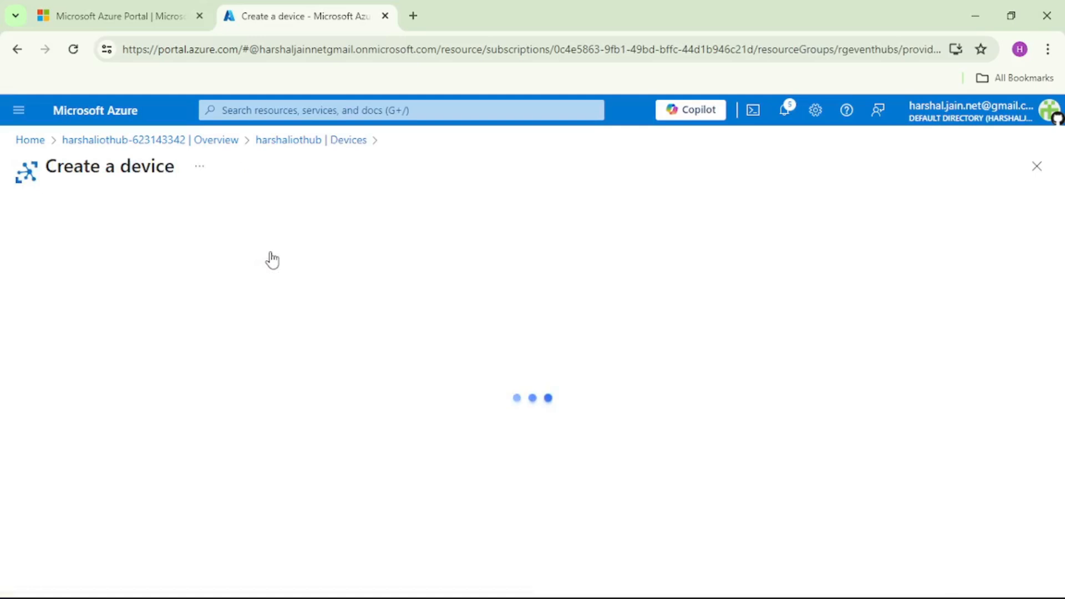
pyautogui.click(161, 308)
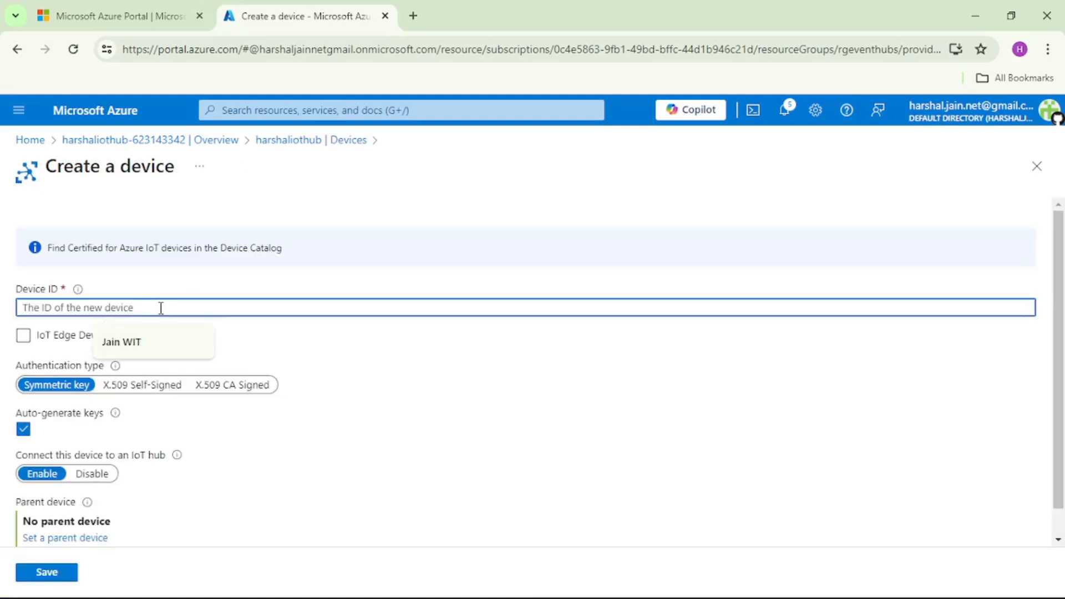
pyautogui.write('harshal-device')
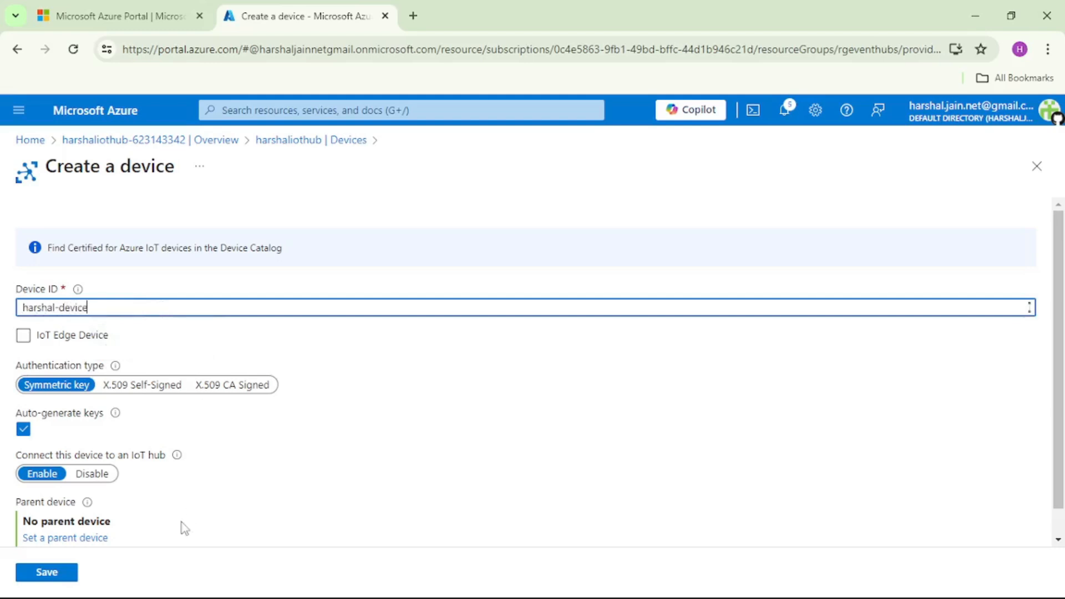
pyautogui.click(53, 574)
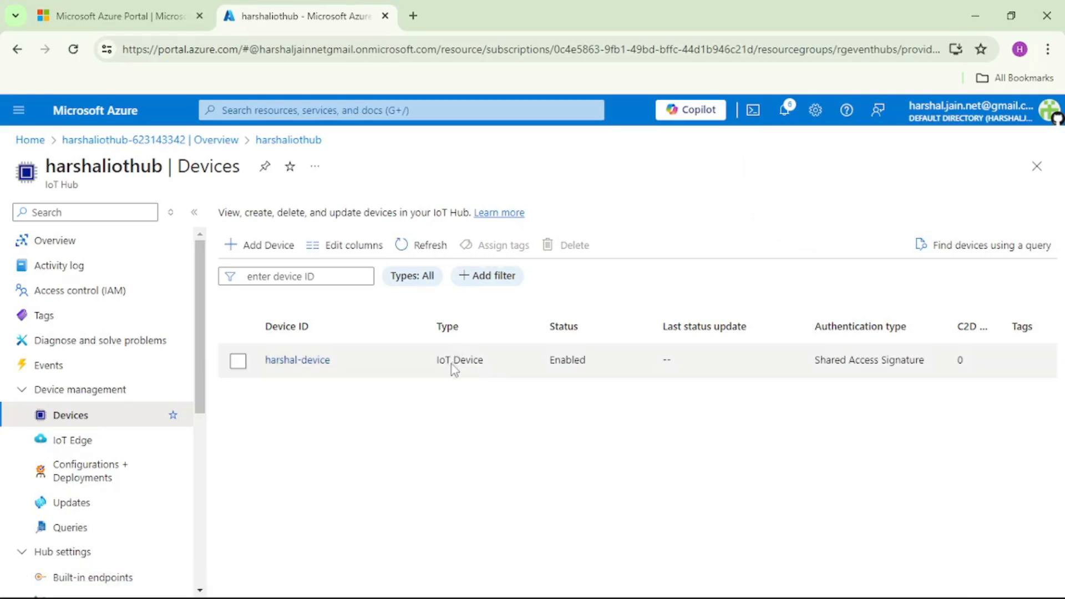
# - Duplicate the IoT hub's browser tab and go to the Azure portal home page in the copy
pyautogui.rightClick(294, 12)
pyautogui.click(350, 147)
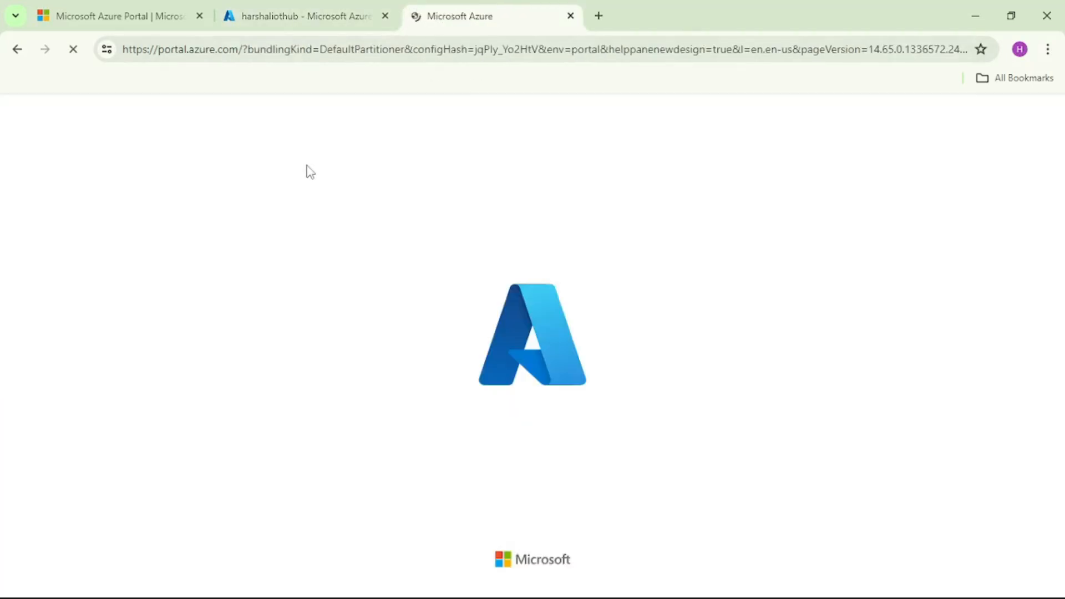
pyautogui.click(30, 141)
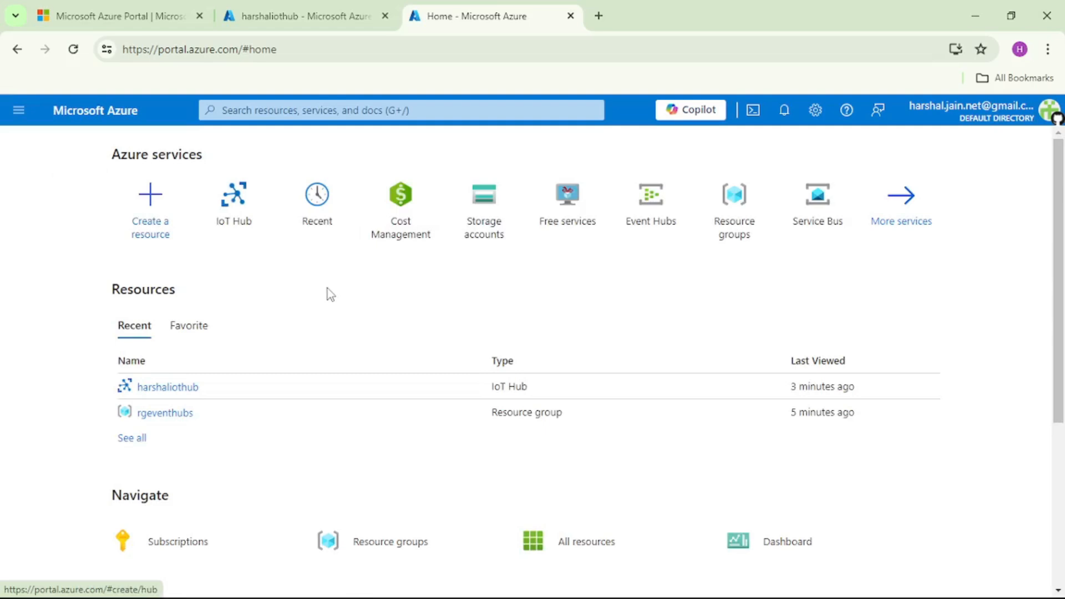
# - Open the firsteventhub event hub in the stdnamespace namespace and examine its consumer groups
pyautogui.click(654, 223)
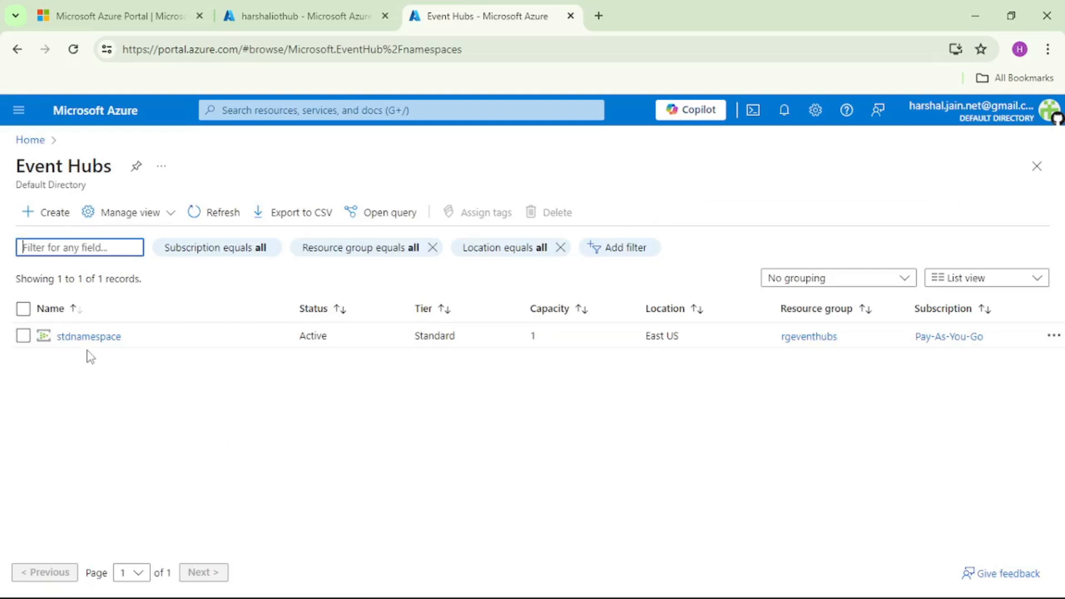
pyautogui.click(106, 340)
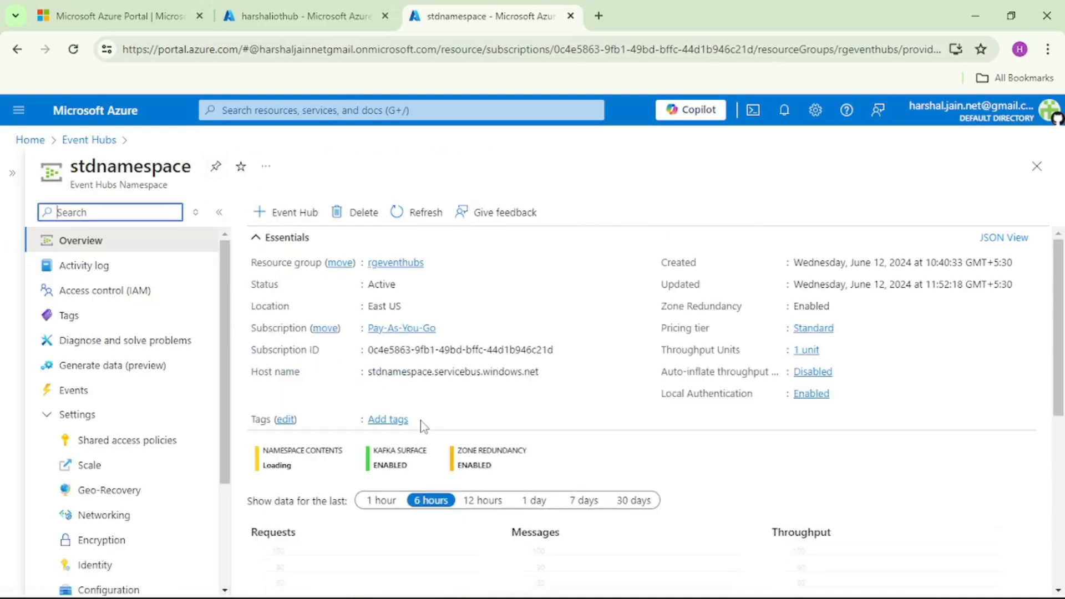
pyautogui.scroll(-7, 422, 424)
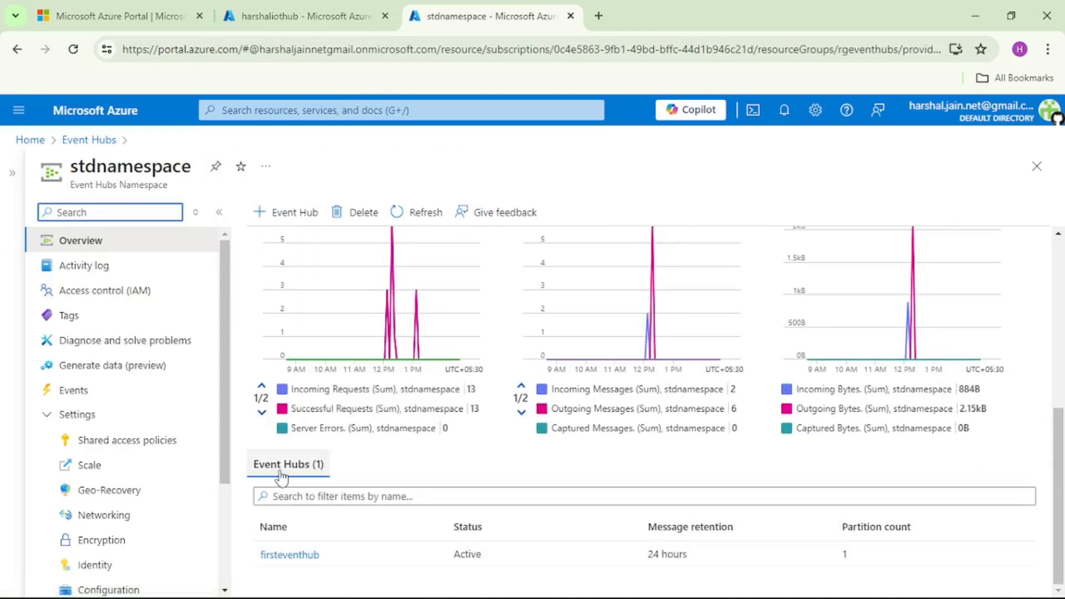
pyautogui.click(305, 556)
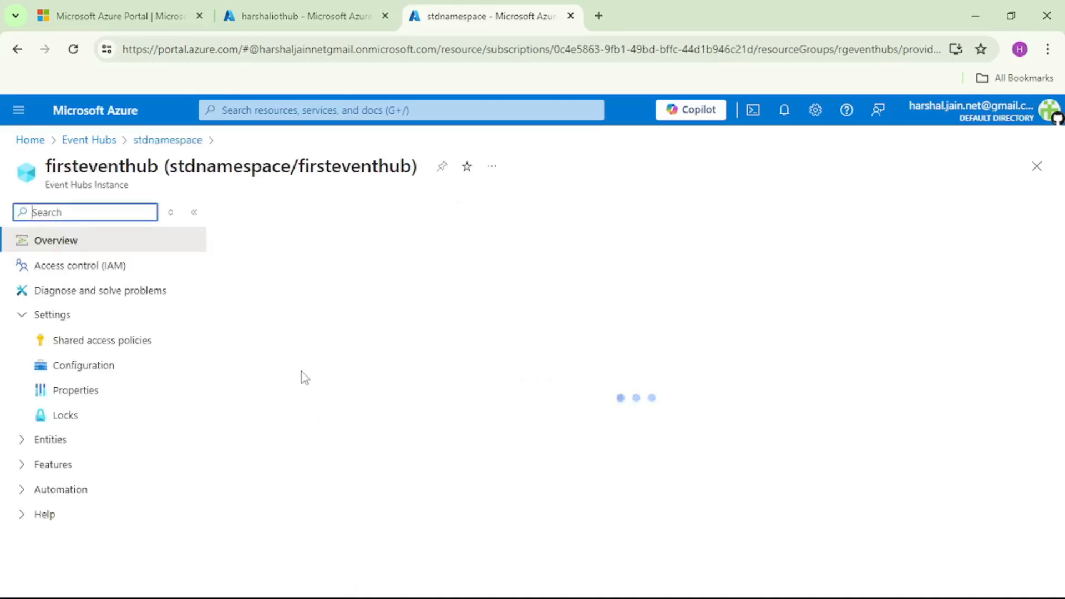
pyautogui.scroll(-10, 310, 378)
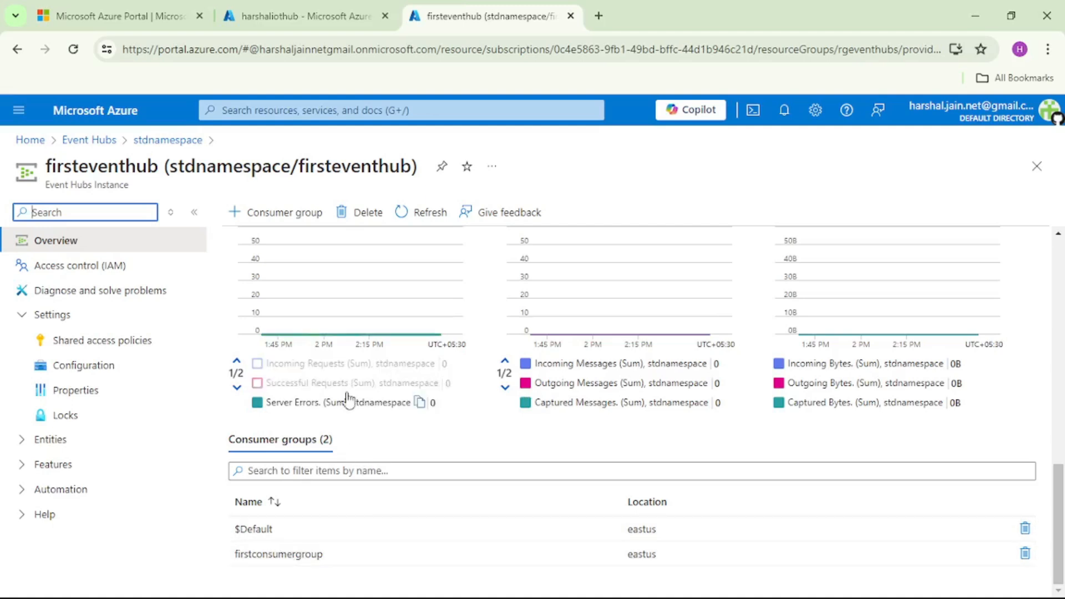
# - Return to the IoT hub's browser tab and start adding a message route for harshaliothub
pyautogui.click(302, 22)
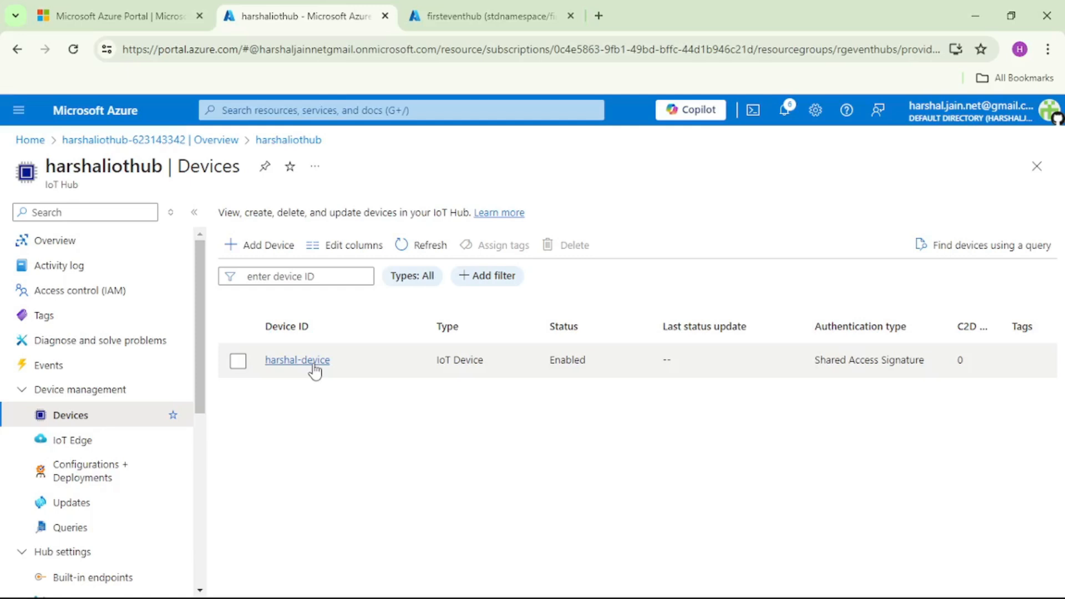
pyautogui.scroll(-4, 116, 367)
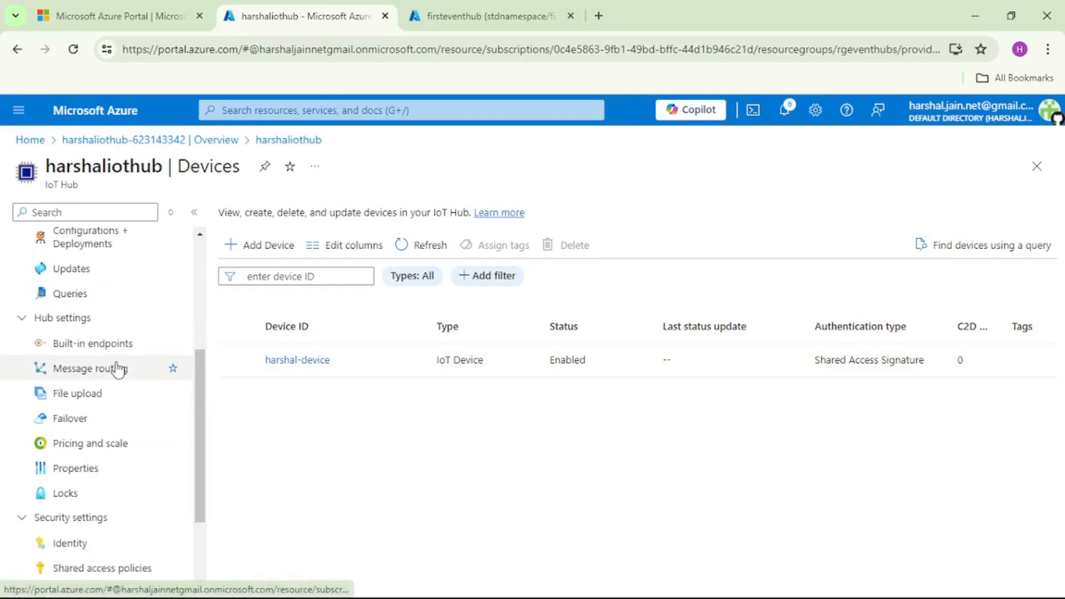
pyautogui.scroll(-2, 115, 369)
pyautogui.scroll(1, 119, 372)
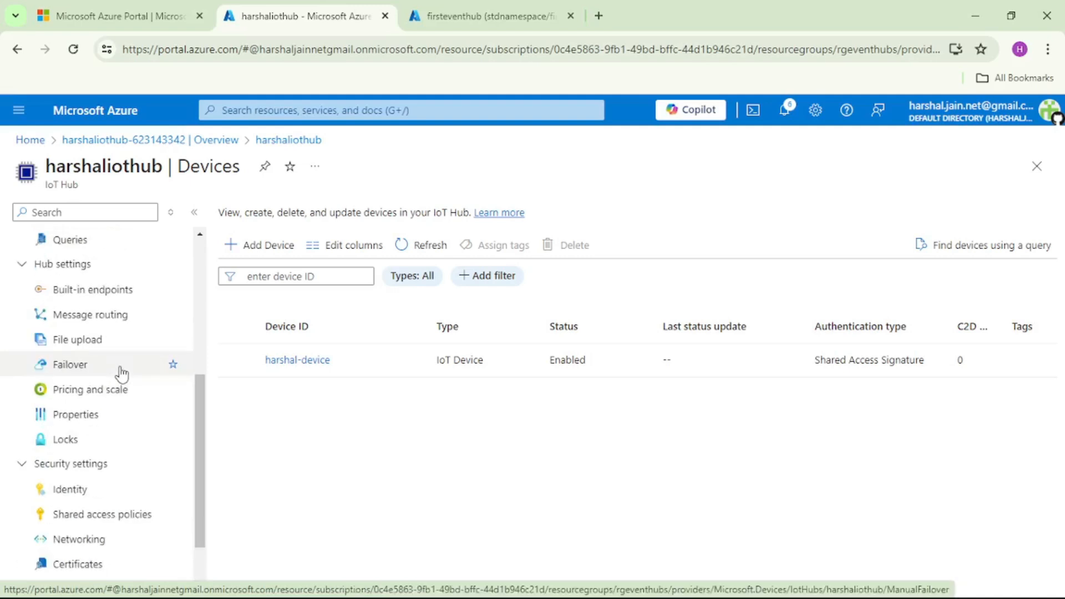
pyautogui.click(105, 320)
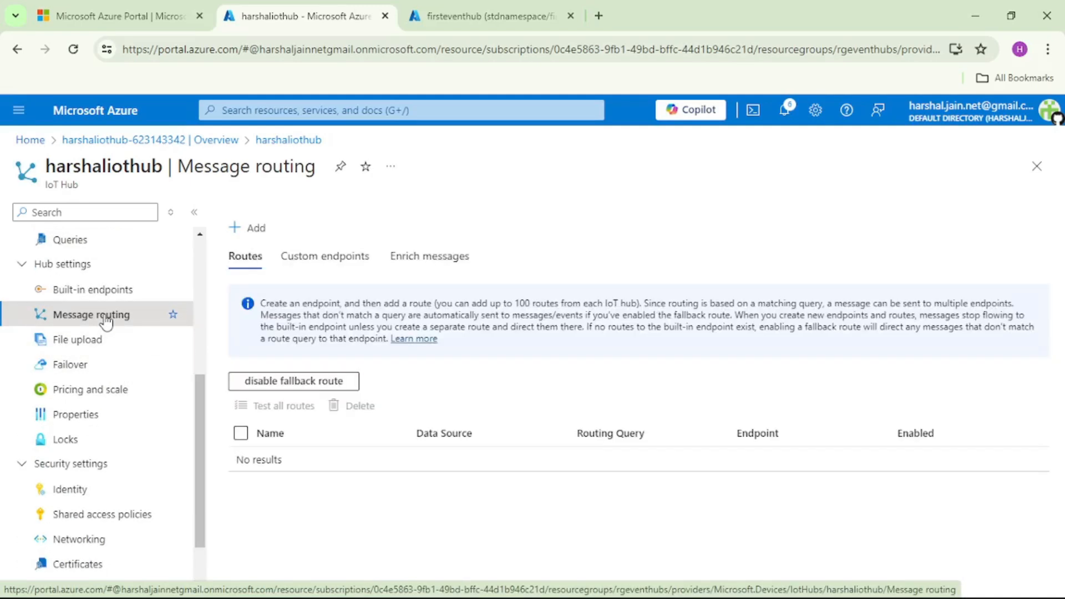
pyautogui.click(256, 230)
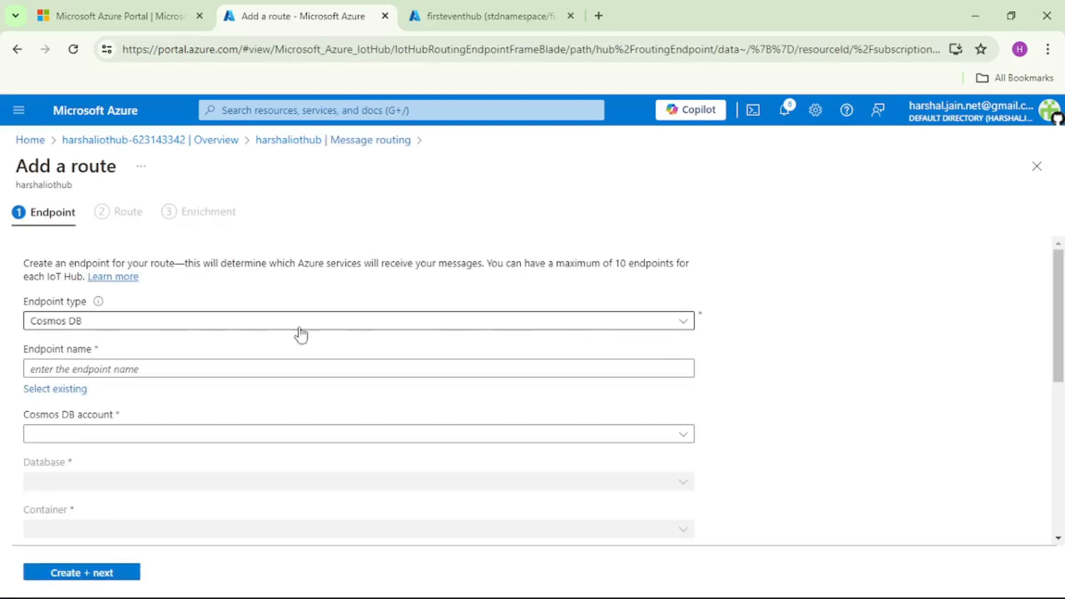
# - Set the route's endpoint type to Event hubs and name the endpoint iothubtoeventhub
pyautogui.click(688, 330)
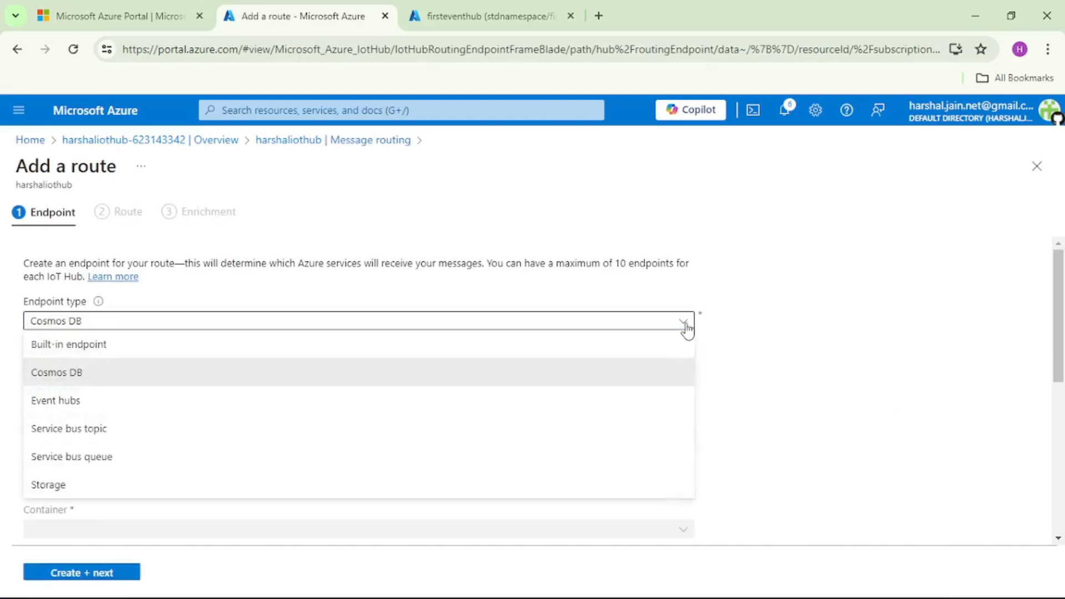
pyautogui.click(74, 411)
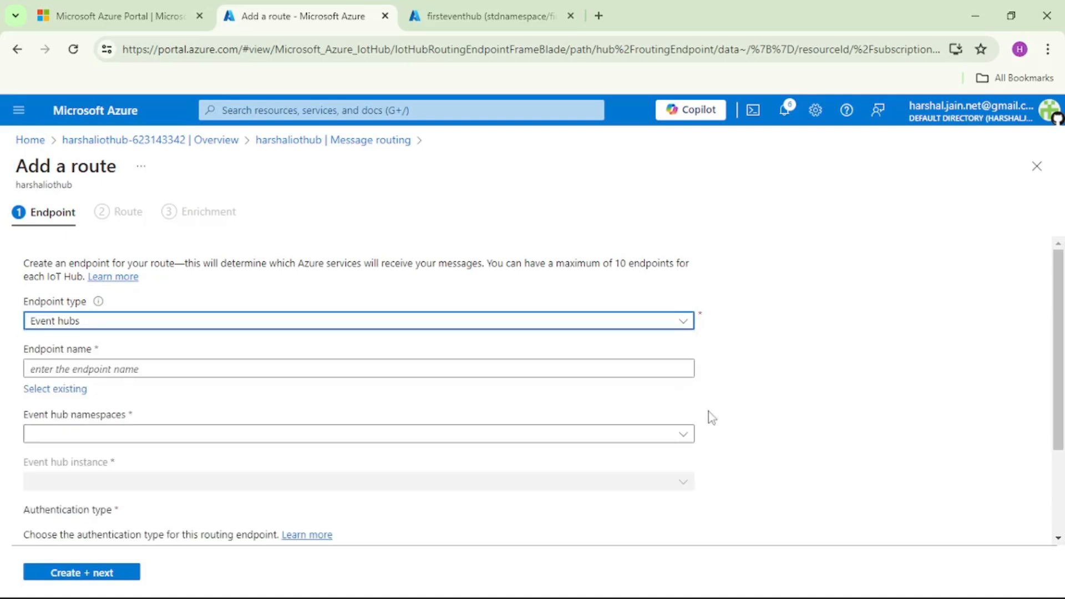
pyautogui.click(167, 369)
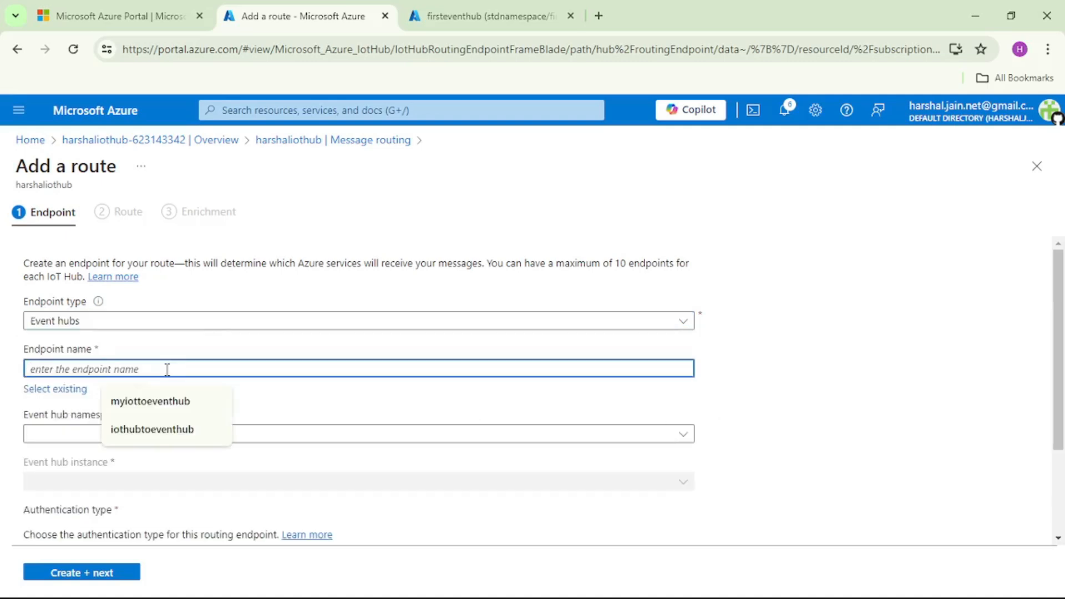
pyautogui.write('iothubtoeventhub')
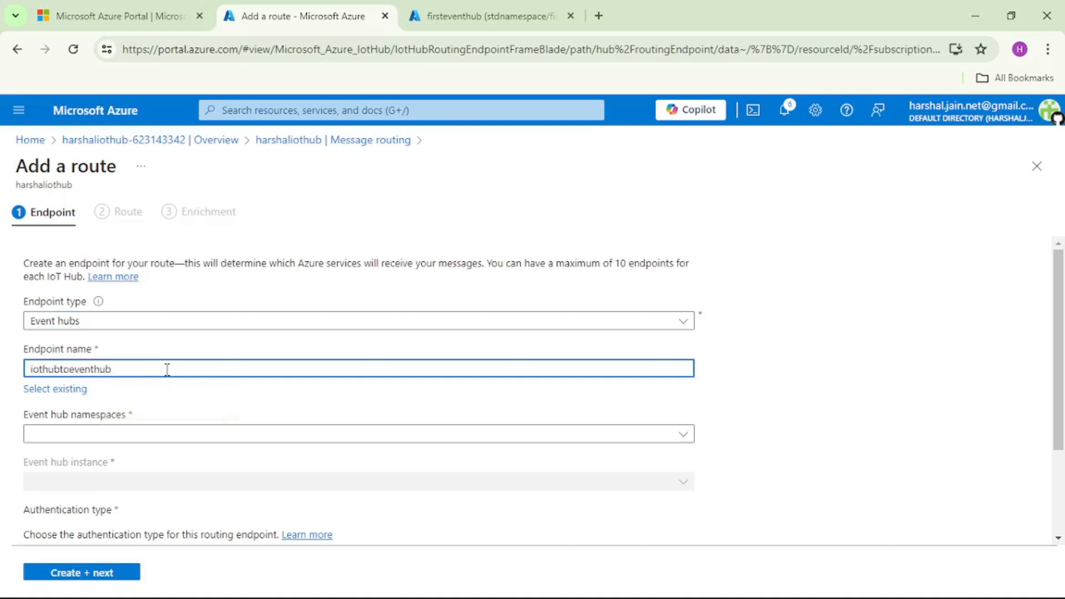
# - Assign the stdnamespace namespace and the firsteventhub instance to the endpoint, comparing the choice with the event hub's page in the other browser tab
pyautogui.click(683, 439)
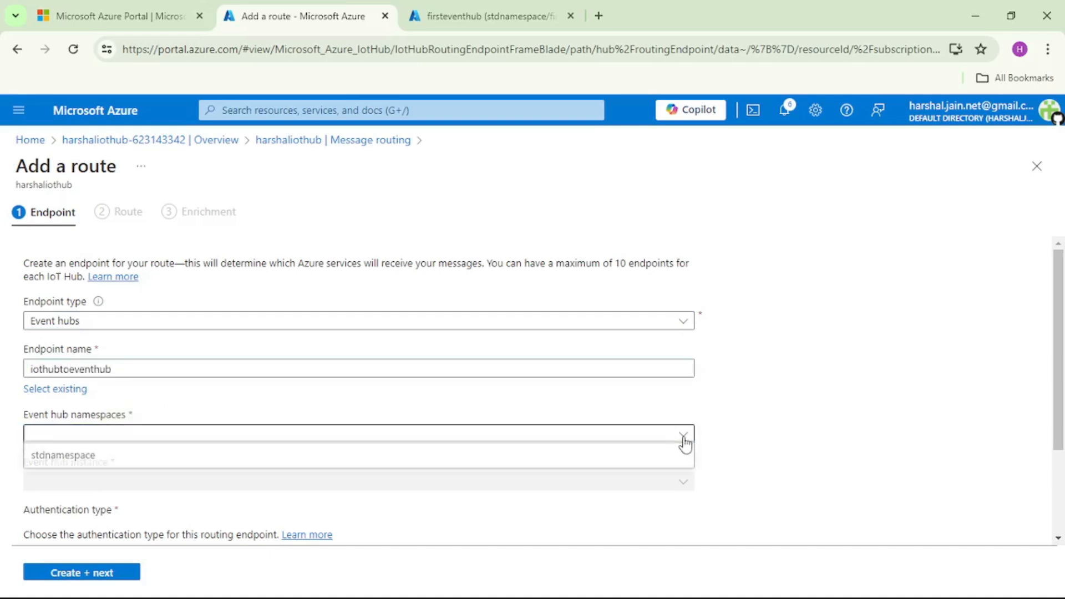
pyautogui.click(52, 462)
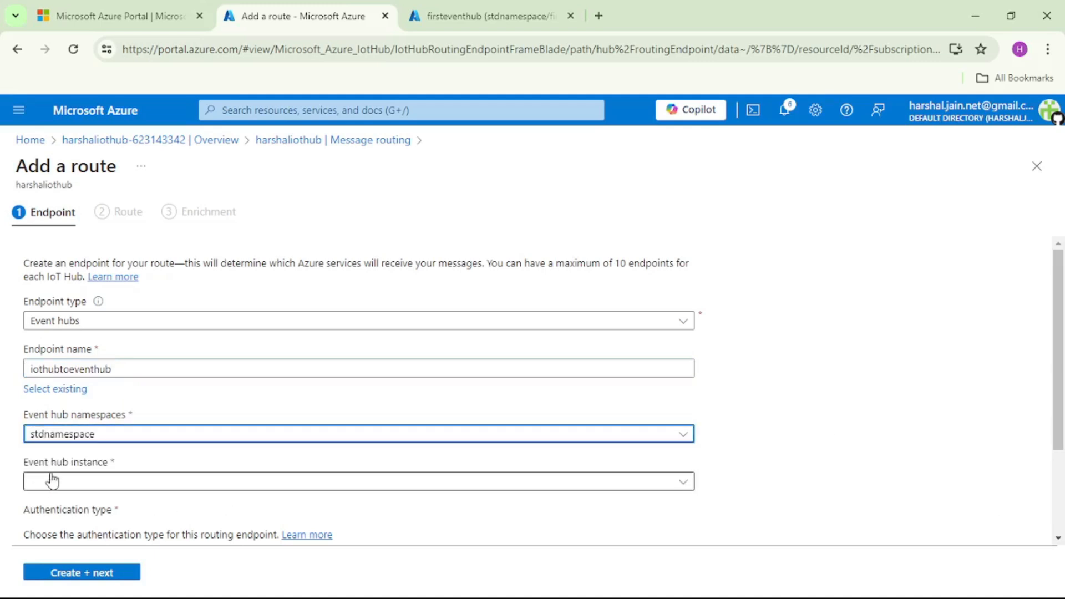
pyautogui.click(690, 489)
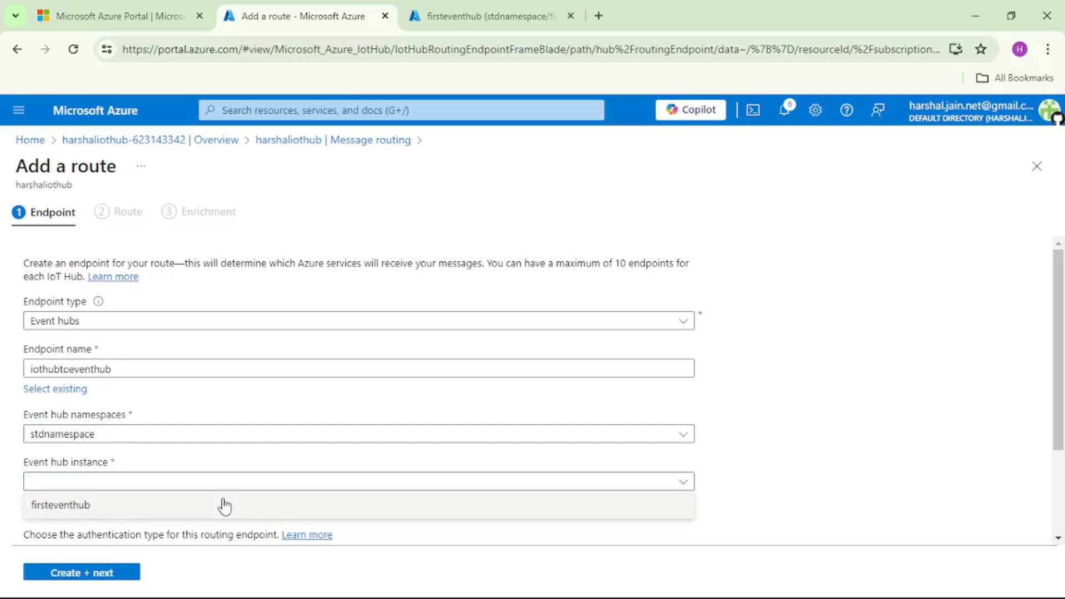
pyautogui.click(69, 514)
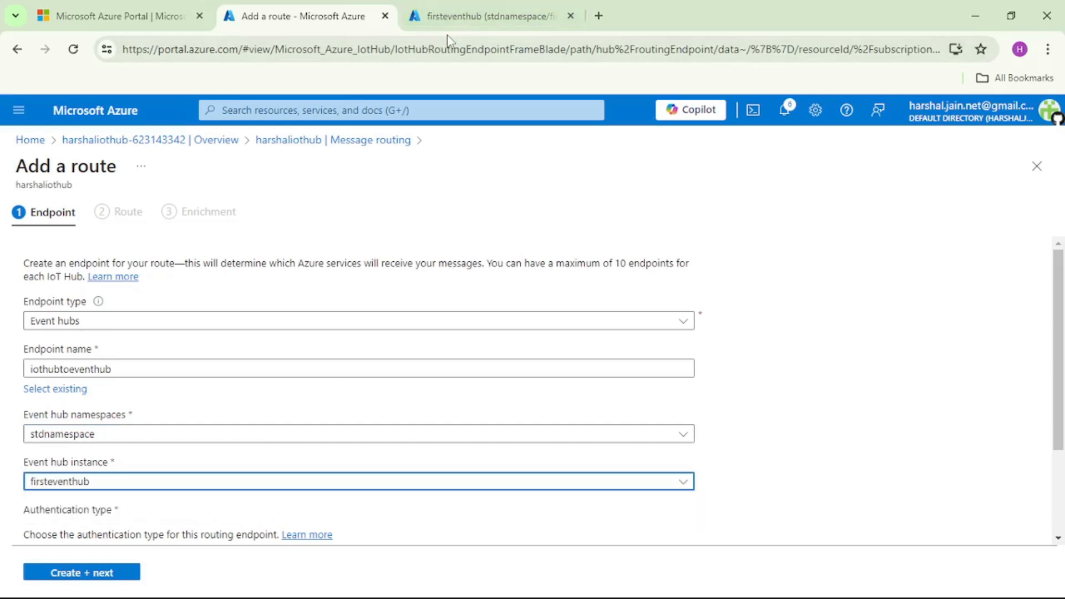
pyautogui.click(487, 16)
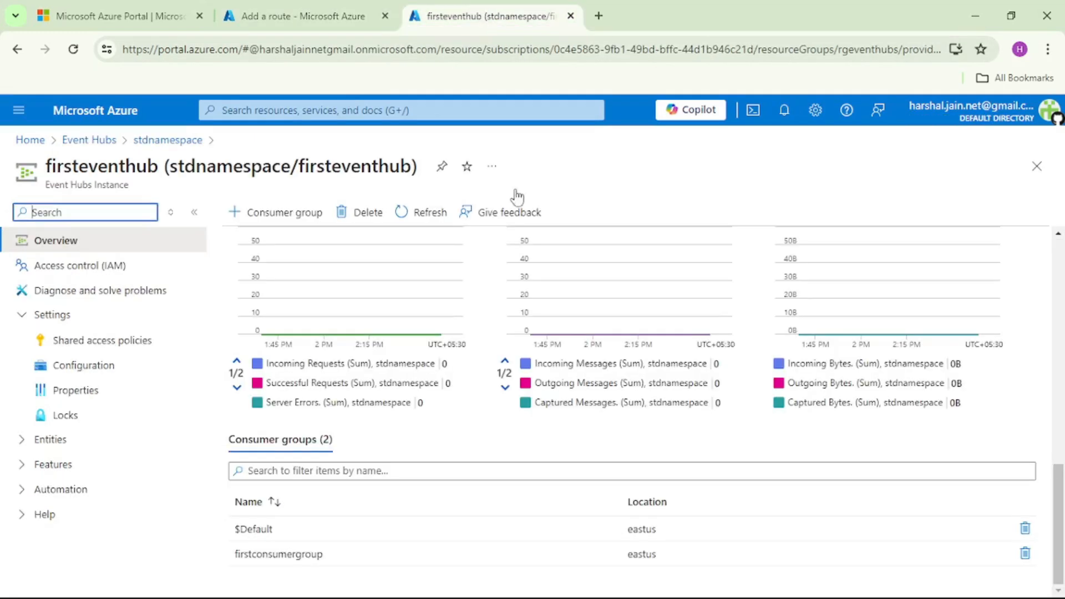
pyautogui.click(282, 17)
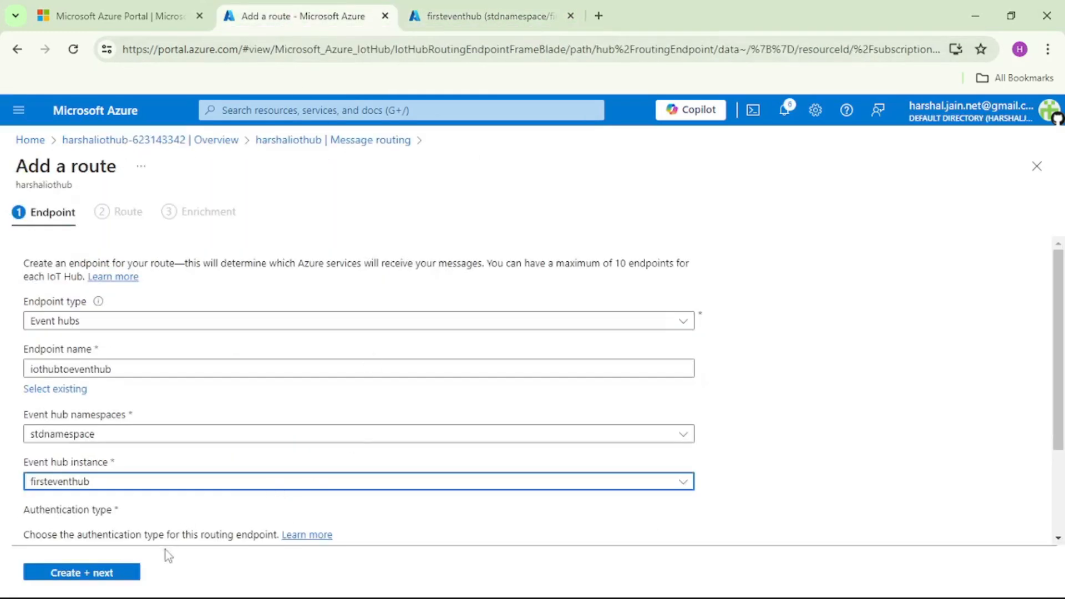
# - Create the Event hubs endpoint, name the route routeiothubtoeventhub and create it without enrichments
pyautogui.click(111, 575)
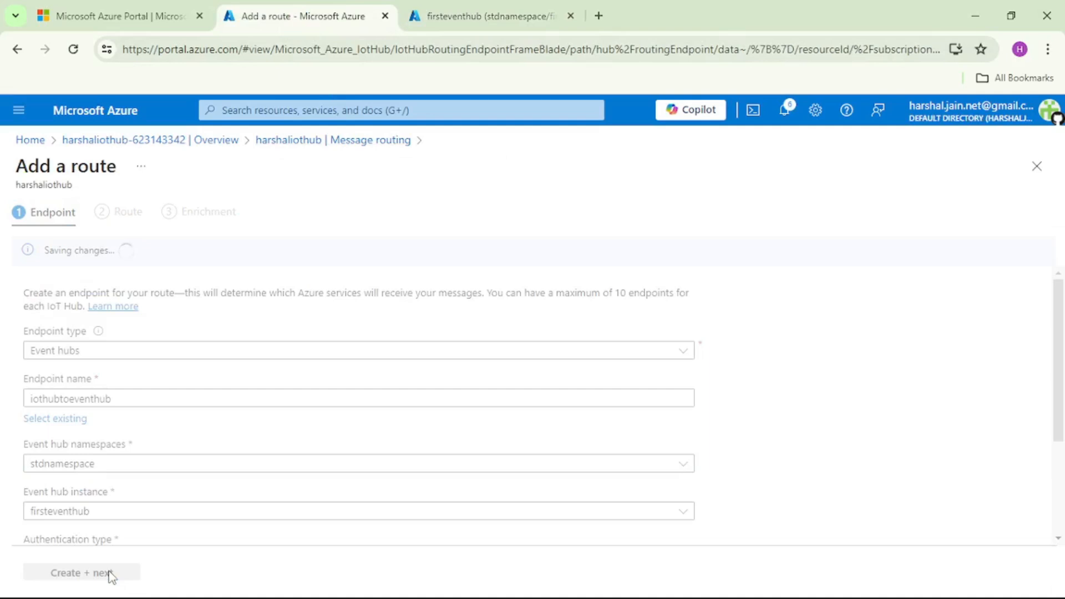
pyautogui.click(133, 307)
pyautogui.write('ro')
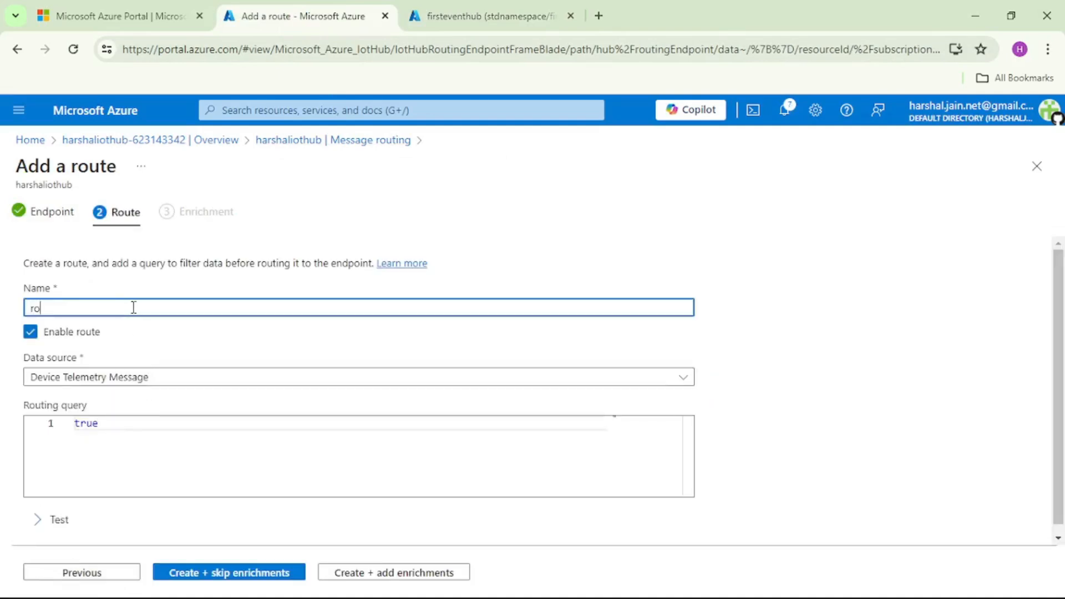
pyautogui.write('uteio')
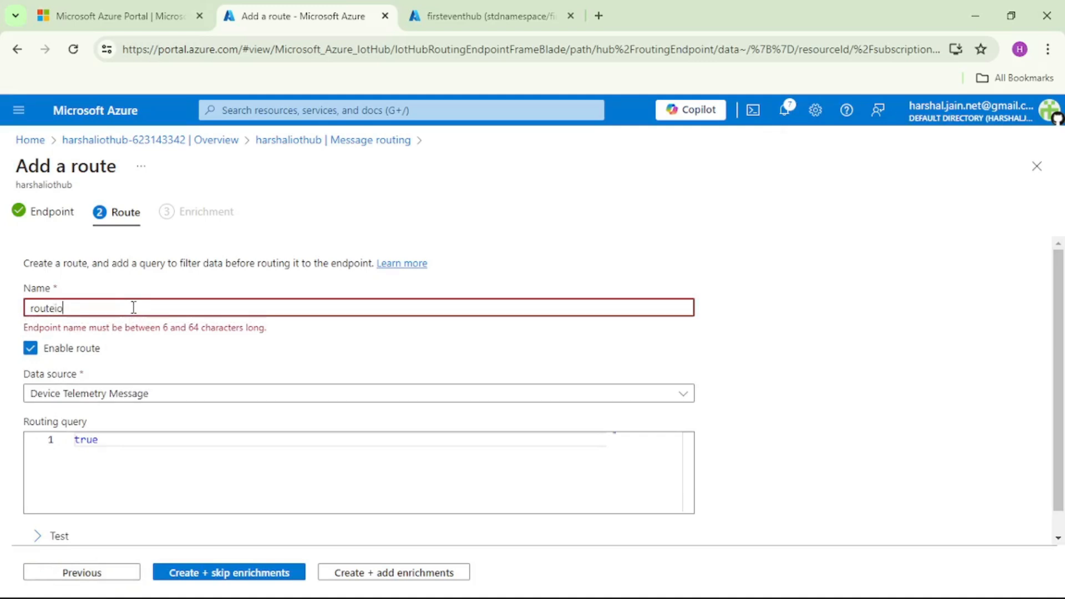
pyautogui.write('thubtoeventhub')
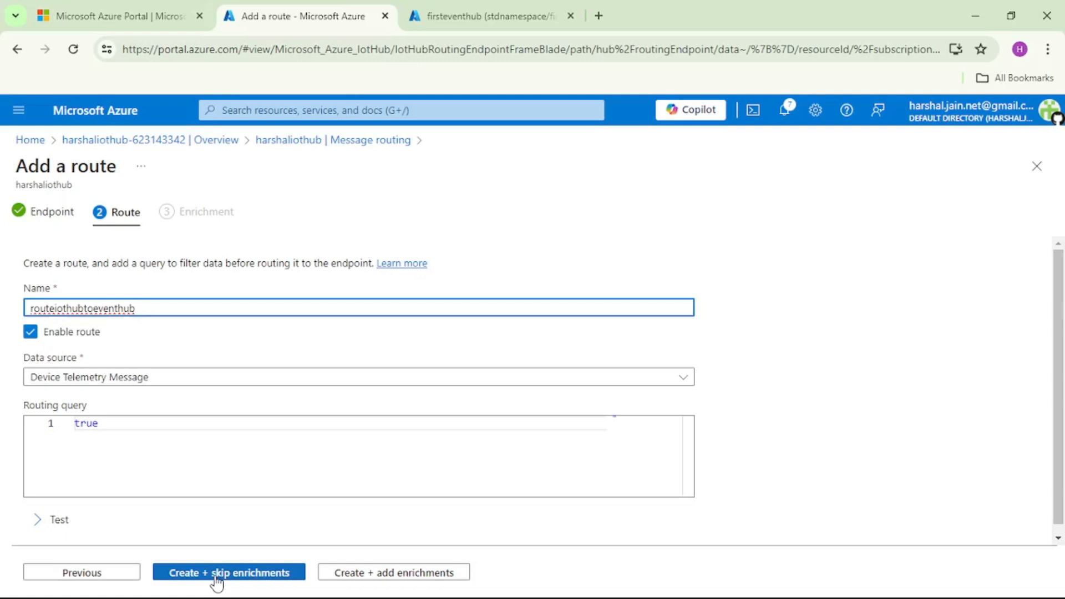
pyautogui.click(216, 577)
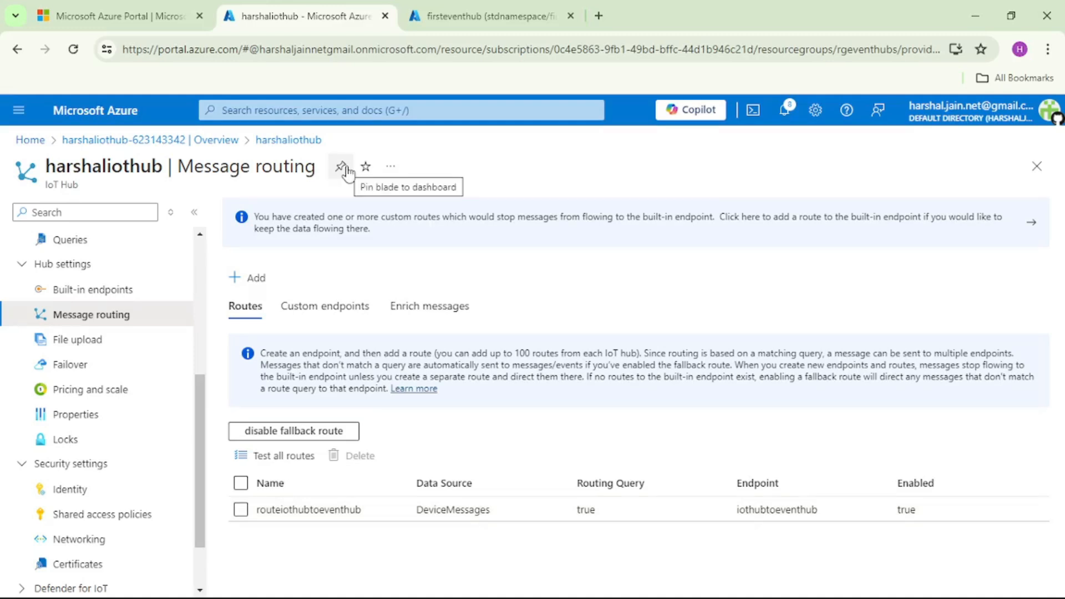
# - Search Google for "raspberry iot simulator" in a separate, maximized browser window and open the Raspberry Pi Azure IoT Web Simulator
pyautogui.click(598, 15)
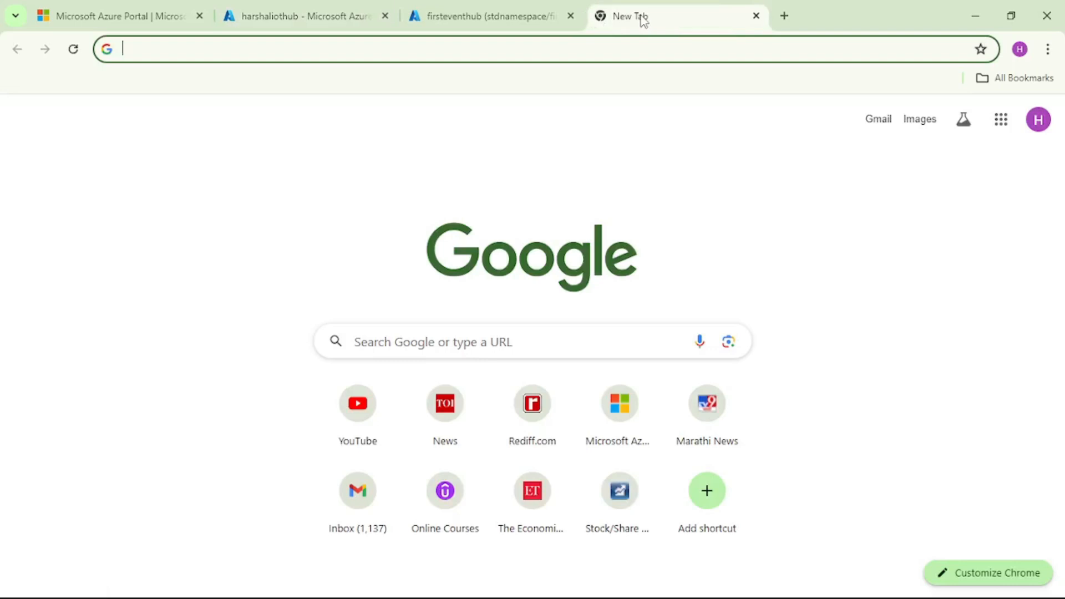
pyautogui.moveTo(640, 15); pyautogui.dragTo(654, 137)
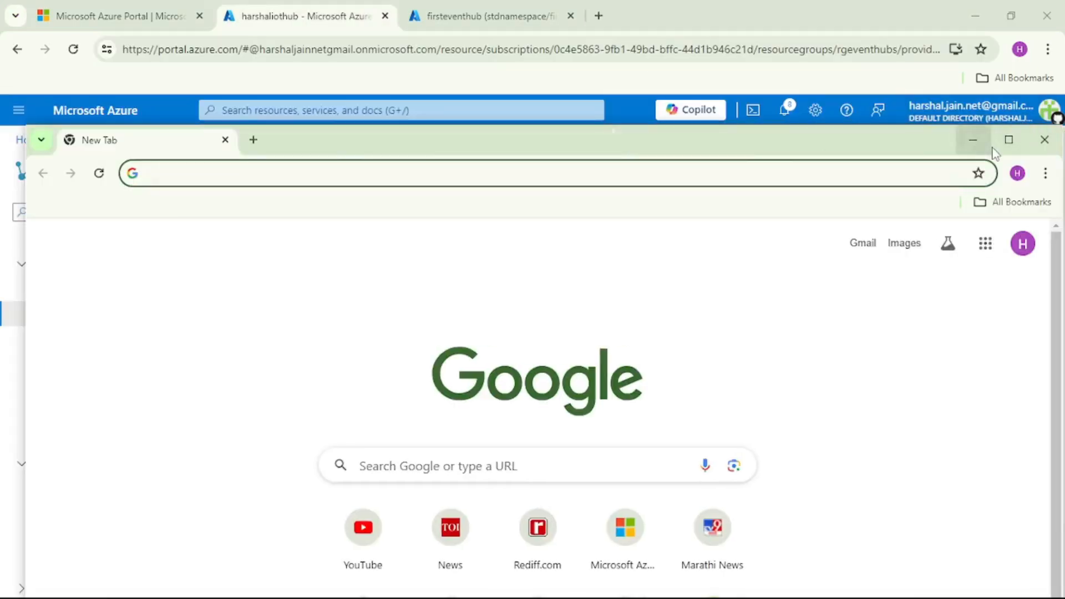
pyautogui.click(1008, 140)
pyautogui.click(447, 334)
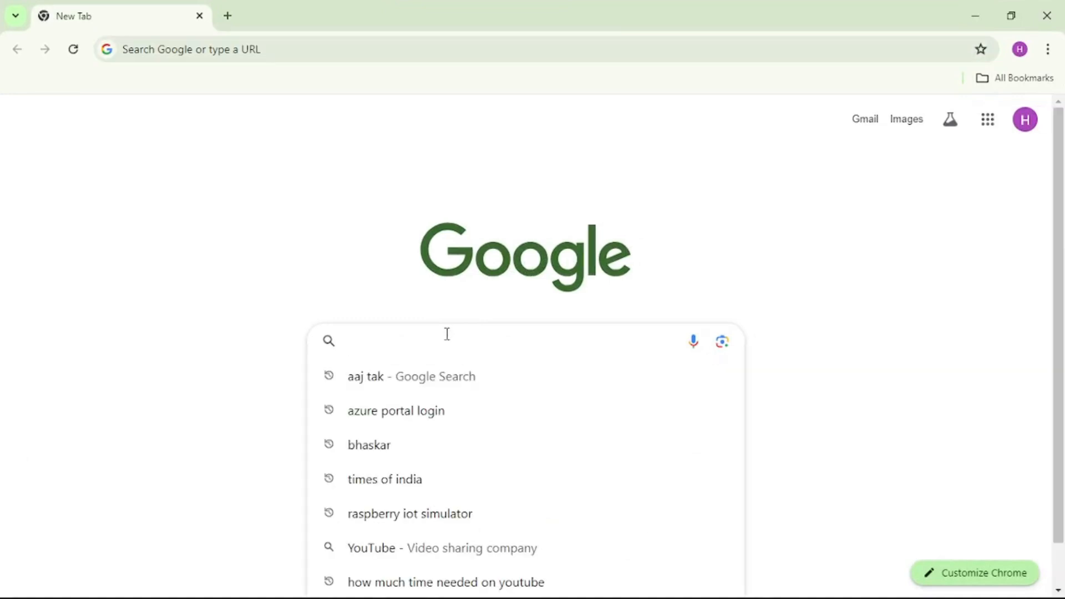
pyautogui.press('BackSpace')
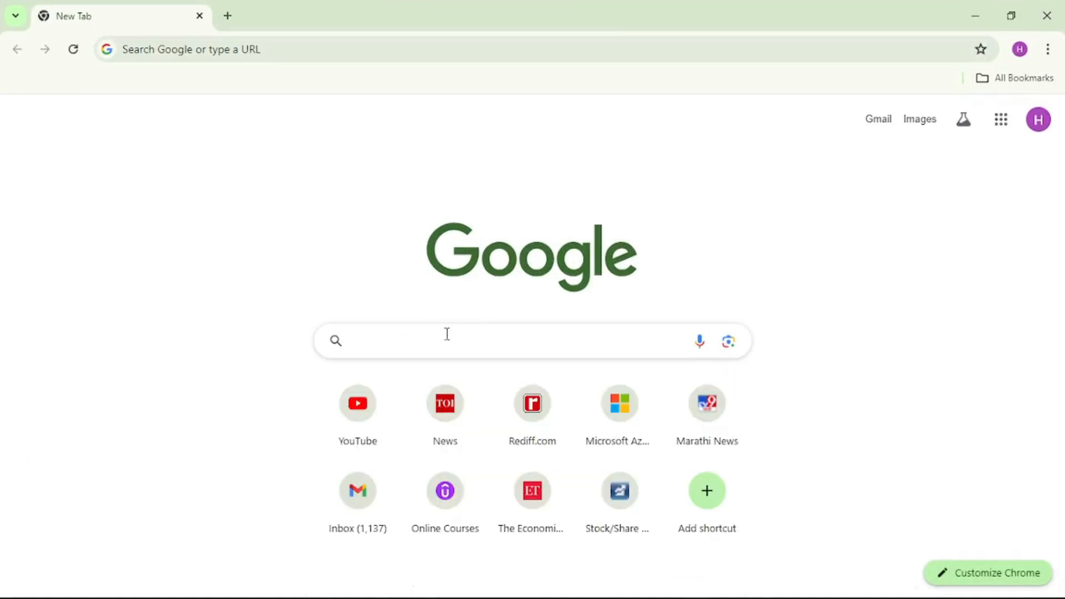
pyautogui.write('raspberry iot simulator')
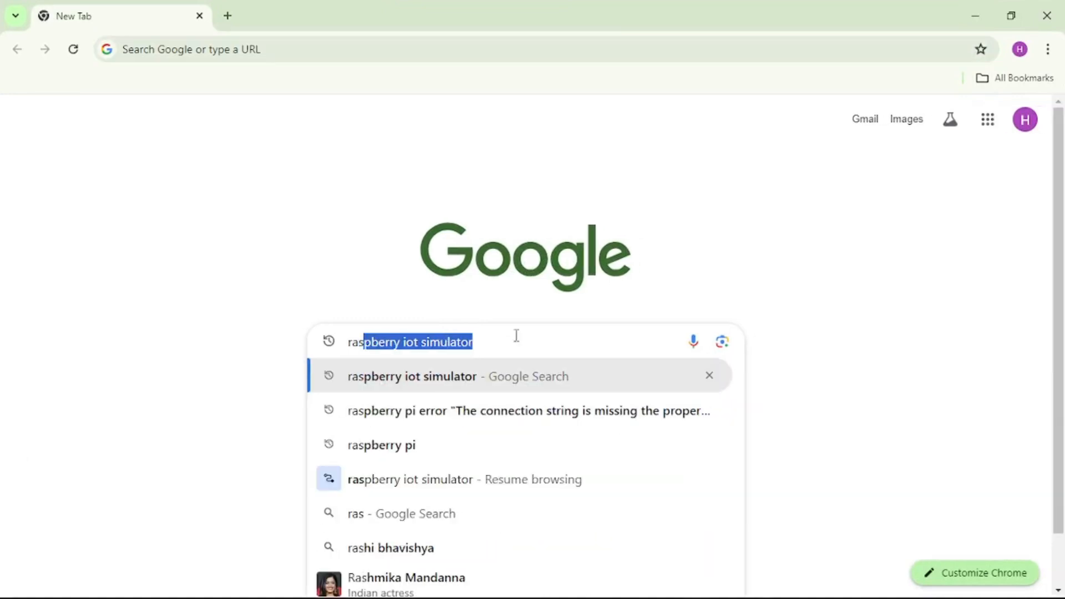
pyautogui.click(455, 382)
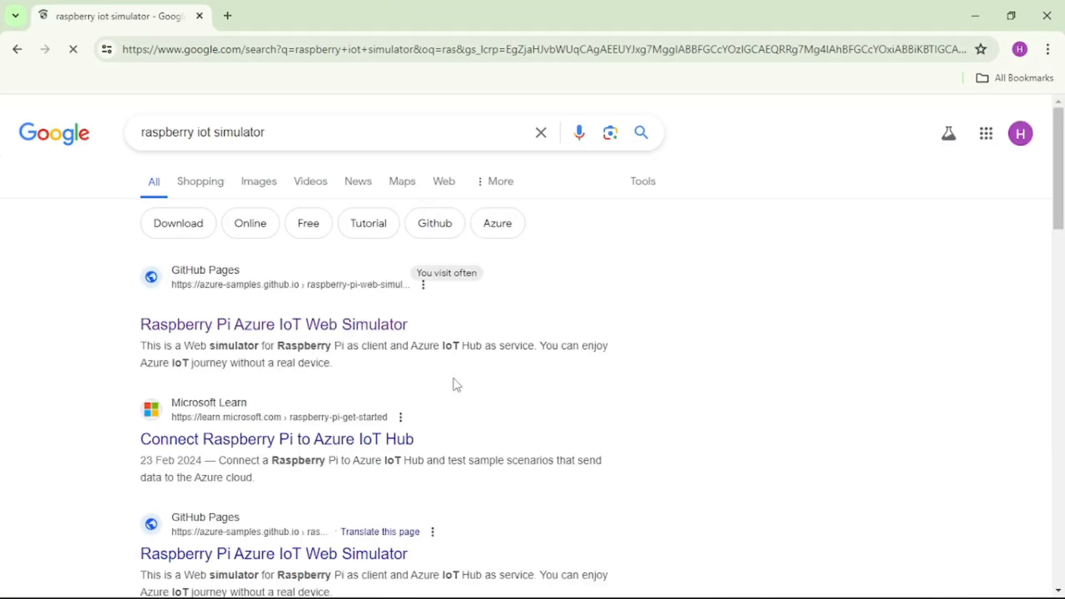
pyautogui.click(220, 330)
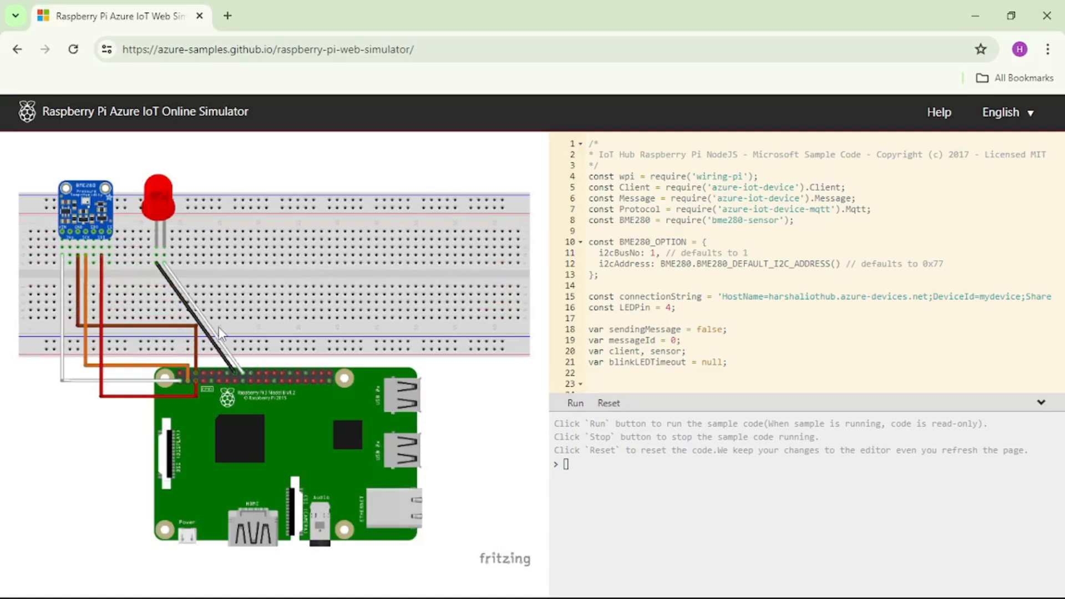
# - Return to the Azure portal window, open the device registered in harshaliothub, and reveal and copy its primary connection string
pyautogui.click(677, 297)
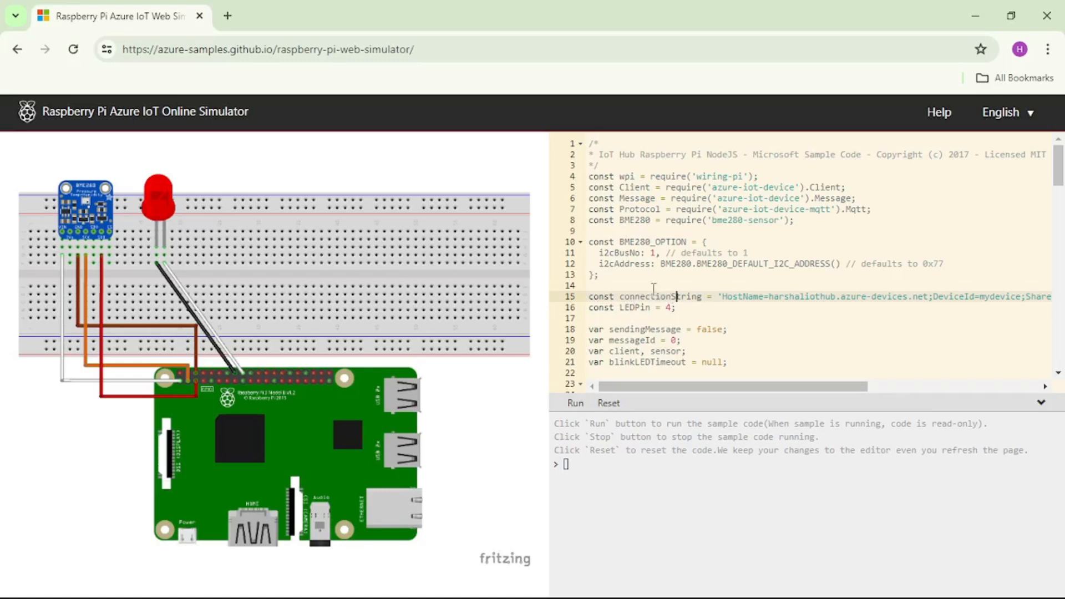
pyautogui.moveTo(366, 587)
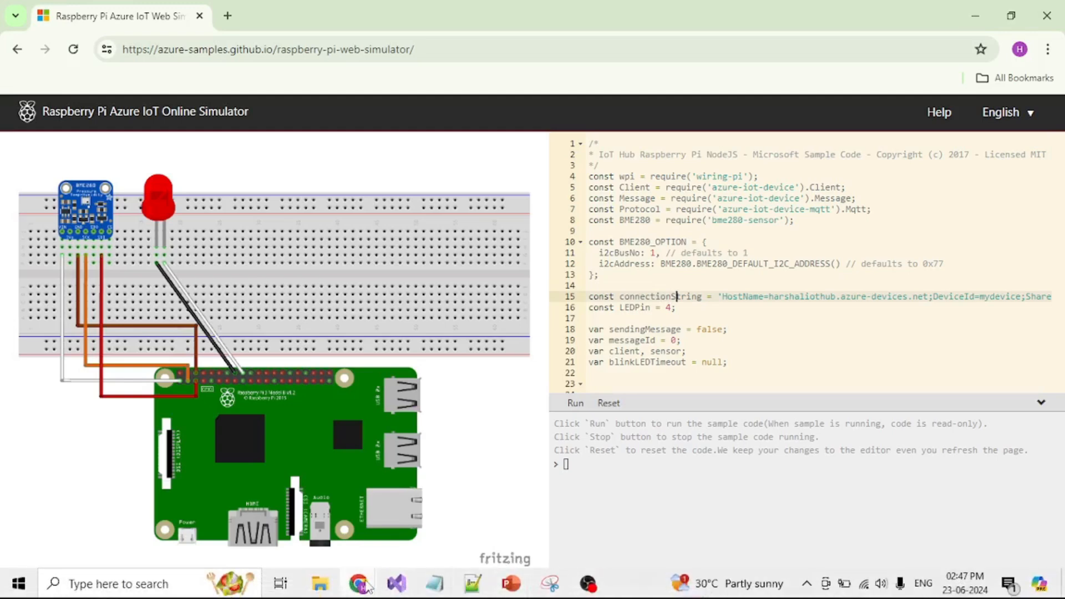
pyautogui.click(290, 481)
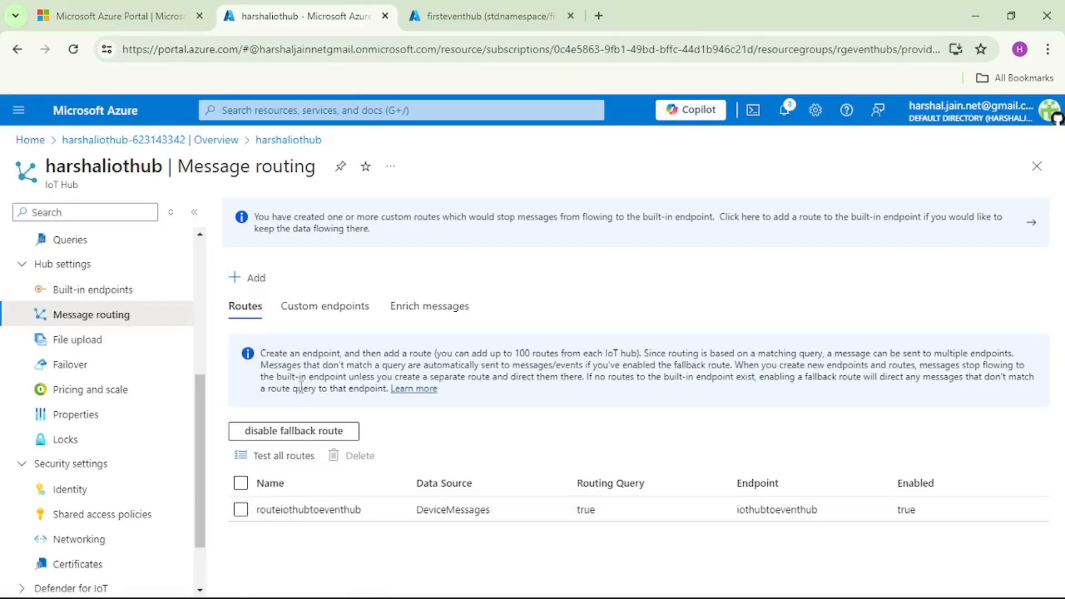
pyautogui.scroll(5, 105, 410)
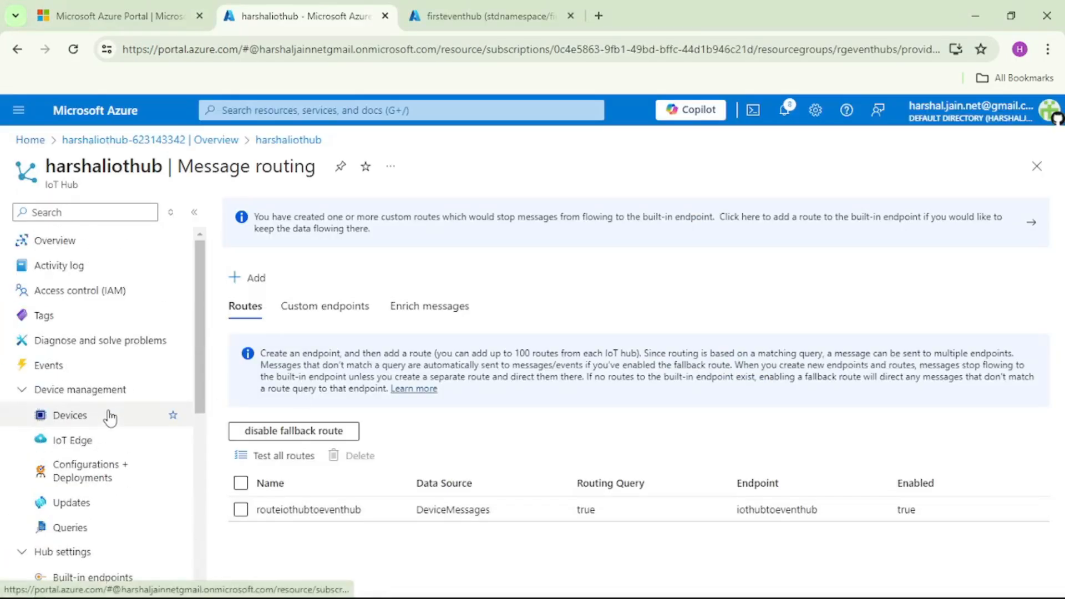
pyautogui.click(98, 417)
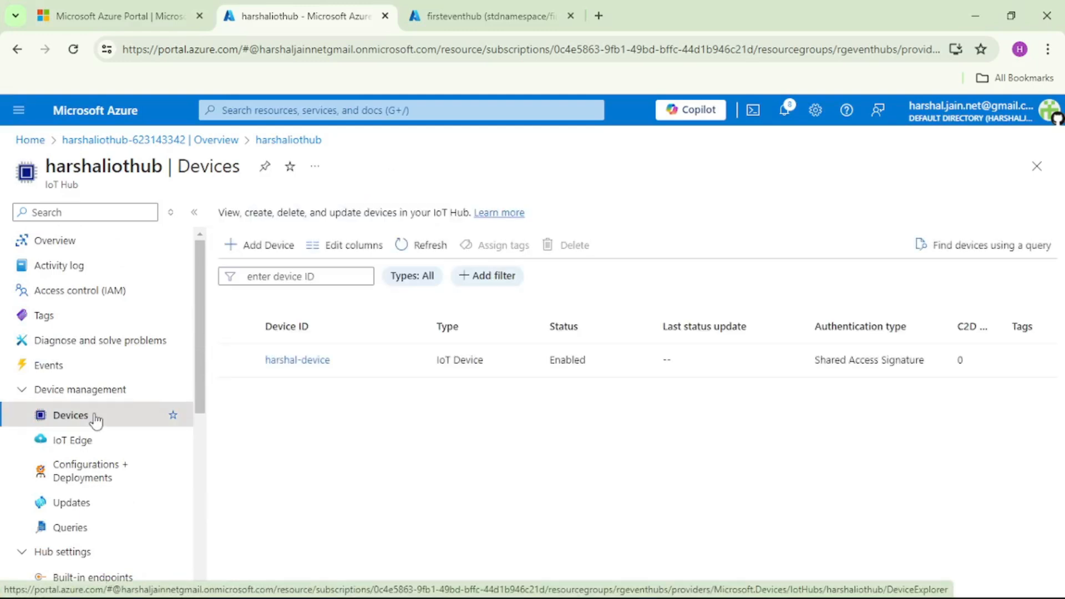
pyautogui.click(297, 360)
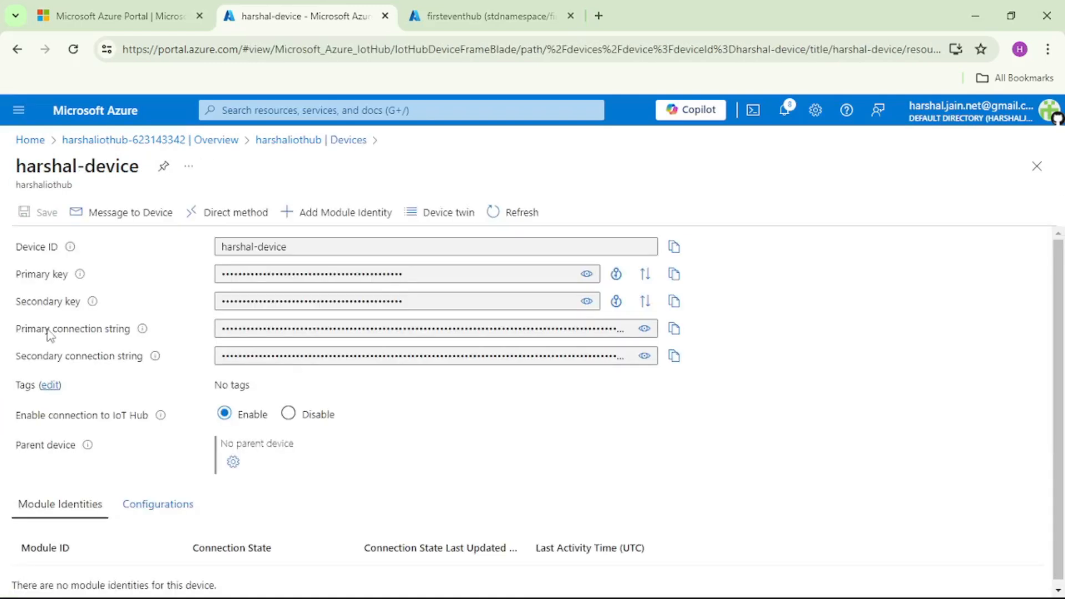
pyautogui.click(644, 330)
pyautogui.click(675, 330)
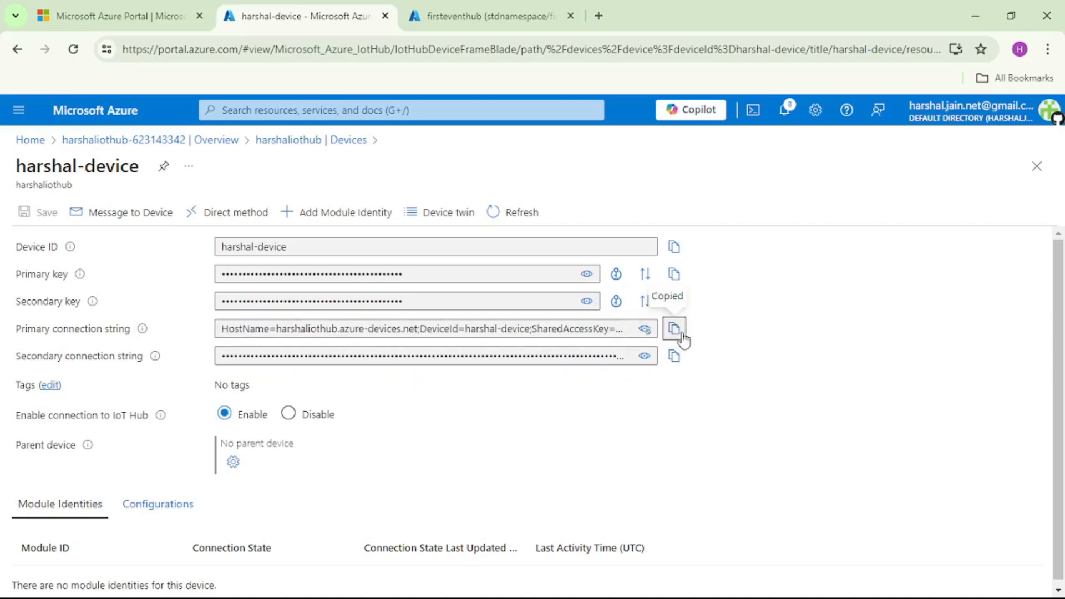
# - Switch to the Raspberry Pi simulator and replace the connectionString value on line 15 with the copied device connection string
pyautogui.moveTo(362, 587)
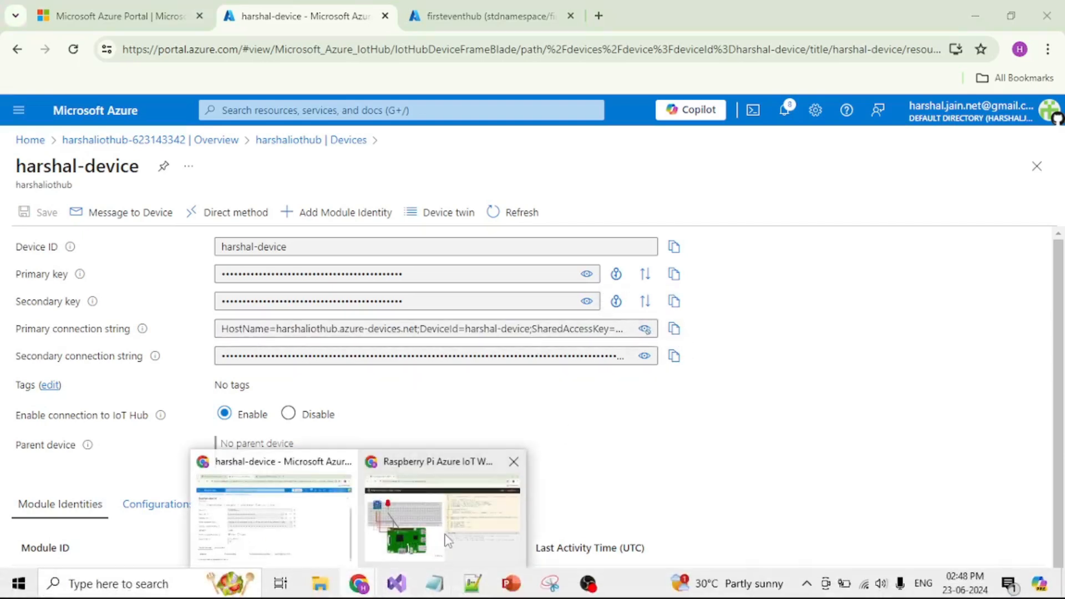
pyautogui.click(460, 530)
pyautogui.click(729, 305)
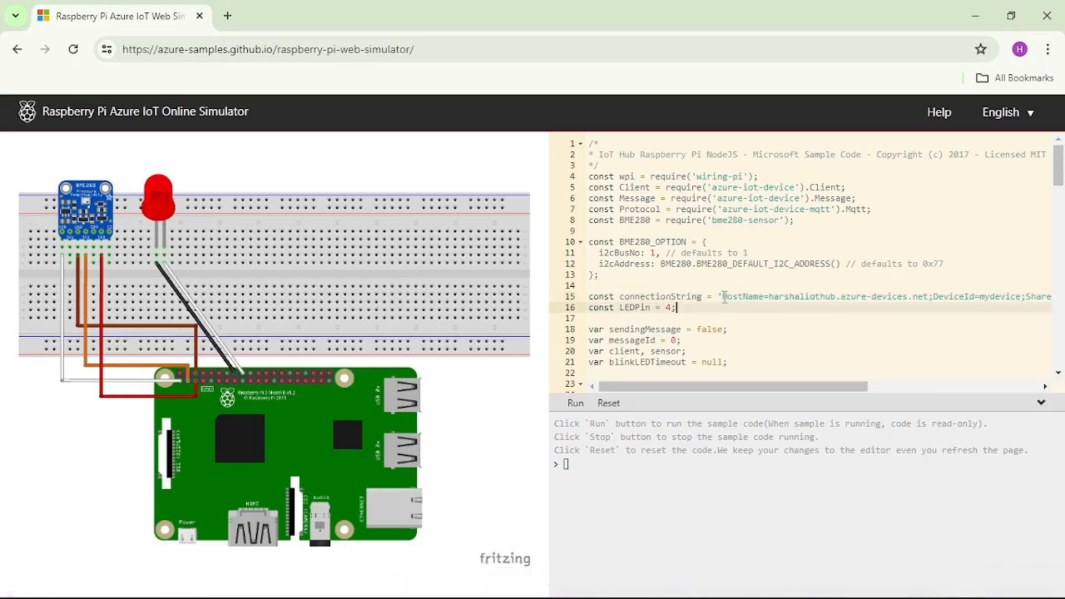
pyautogui.press('Up')
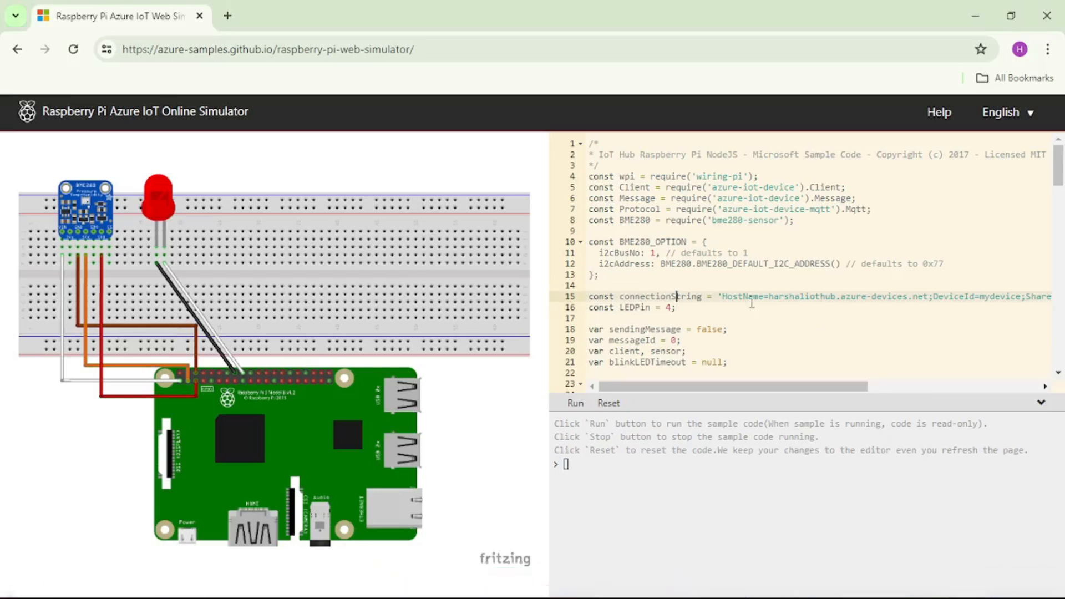
pyautogui.hotkey('ctrl', 'Right')
pyautogui.hotkey('ctrl', 'Right')
pyautogui.hotkey('ctrl', 'Right')
pyautogui.hotkey('shift', 'End')
pyautogui.hotkey('shift', 'Left')
pyautogui.hotkey('shift', 'Left')
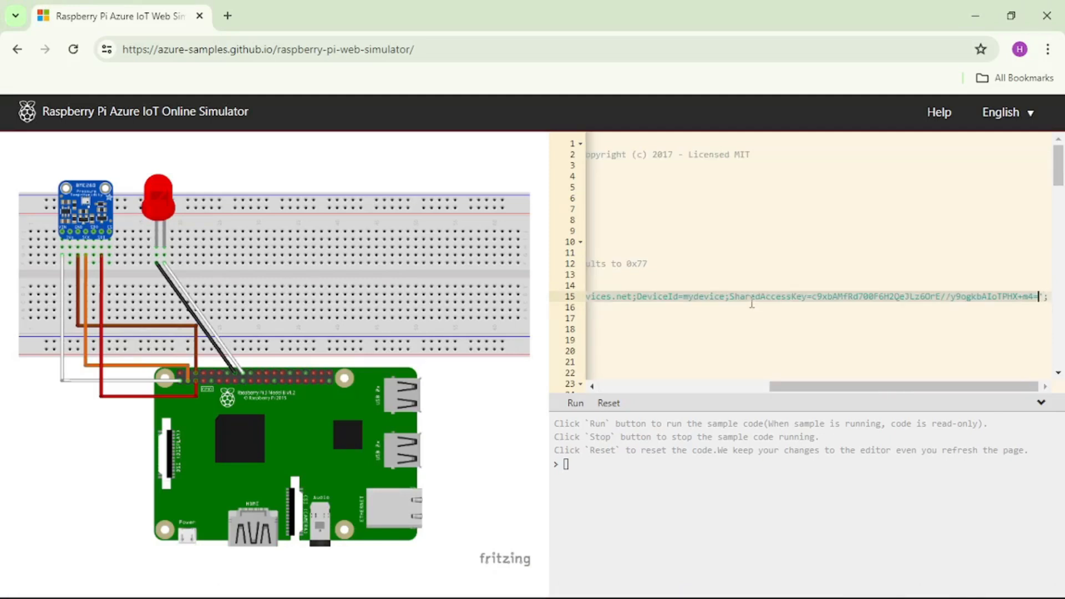
pyautogui.hotkey('ctrl', 'v')
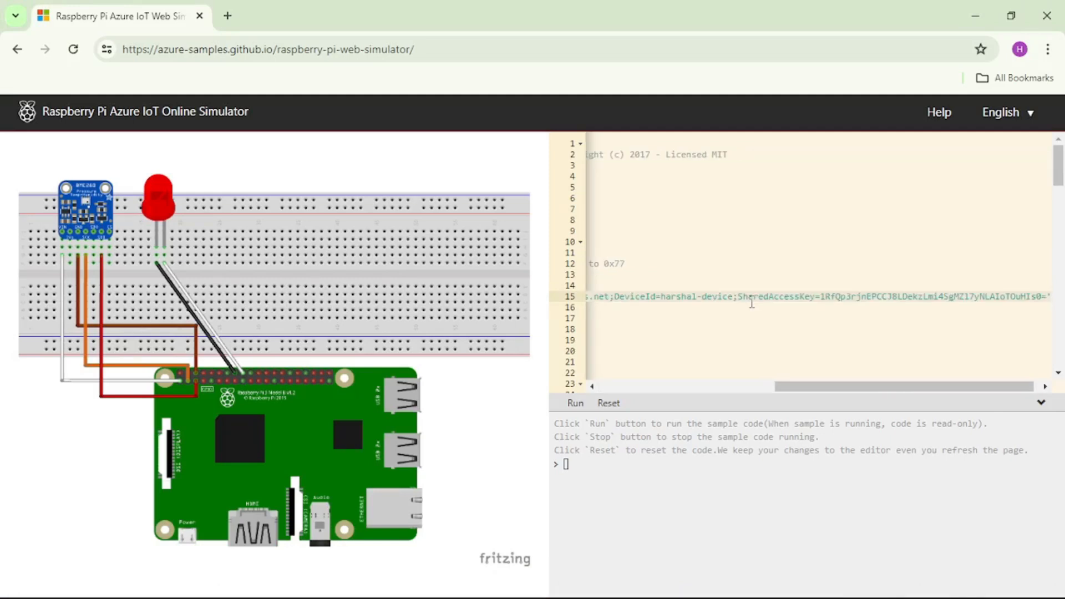
pyautogui.press('Home')
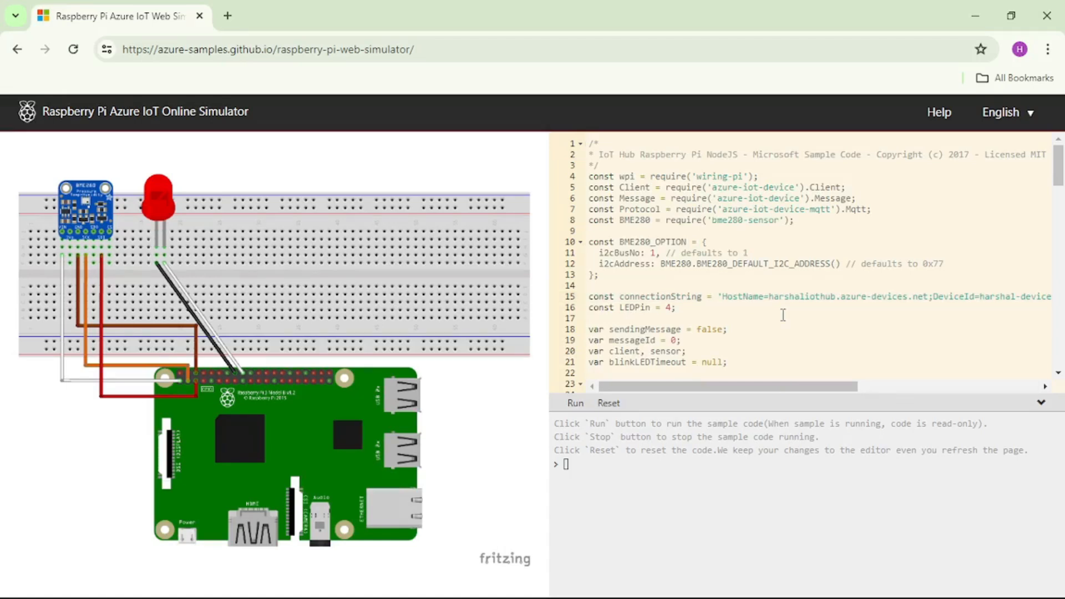
# - Check the message payload in the getMessage function, switch to Notepad and copy the deviceId, deviceType, logicalAddress and ReadingValue lines
pyautogui.scroll(-3, 783, 315)
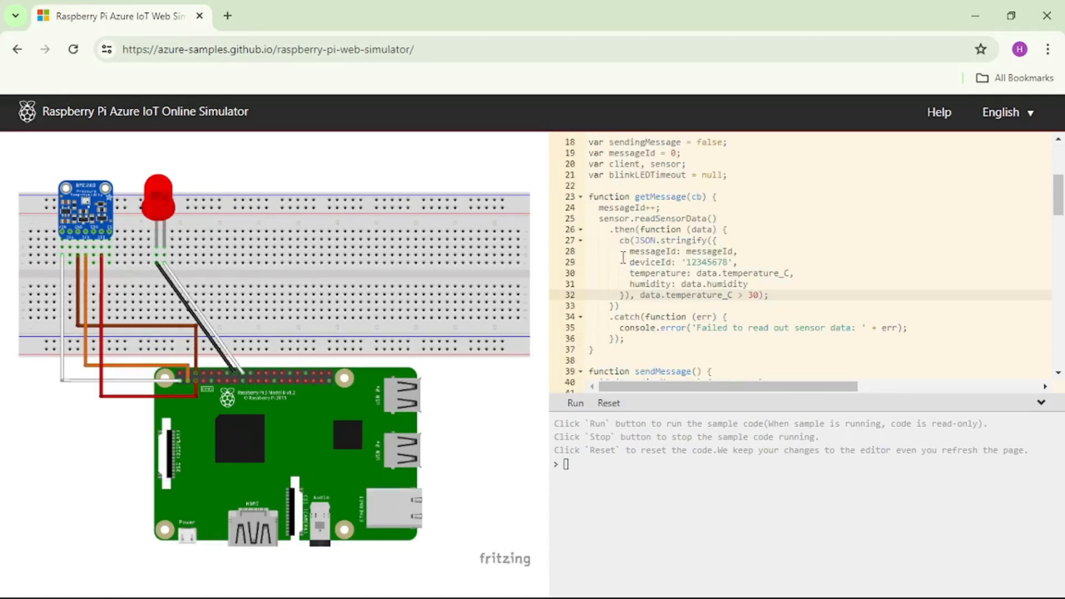
pyautogui.moveTo(618, 239); pyautogui.dragTo(635, 303)
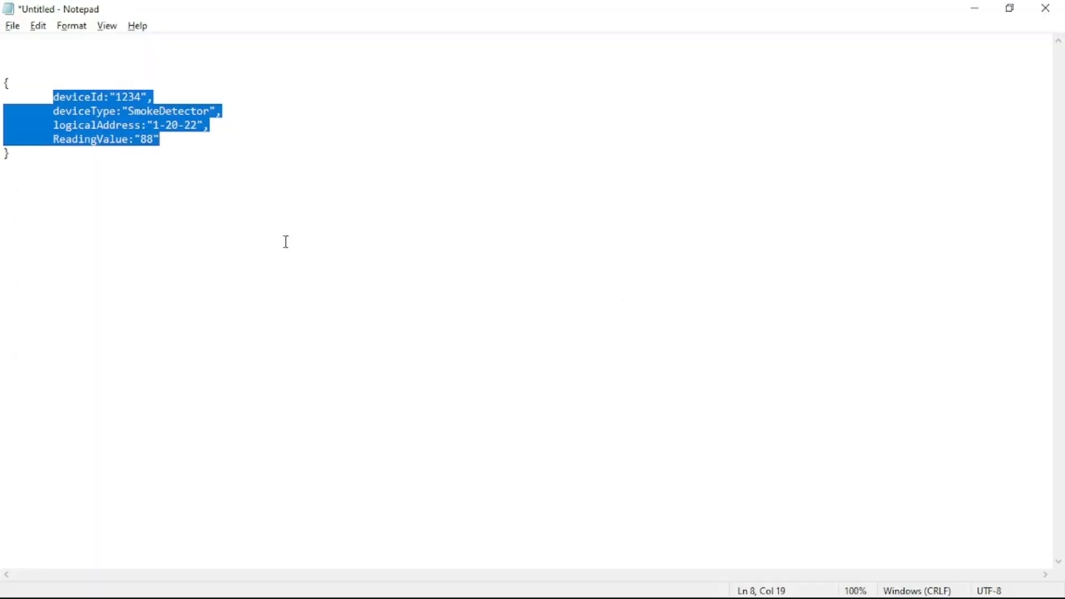
pyautogui.click(286, 242)
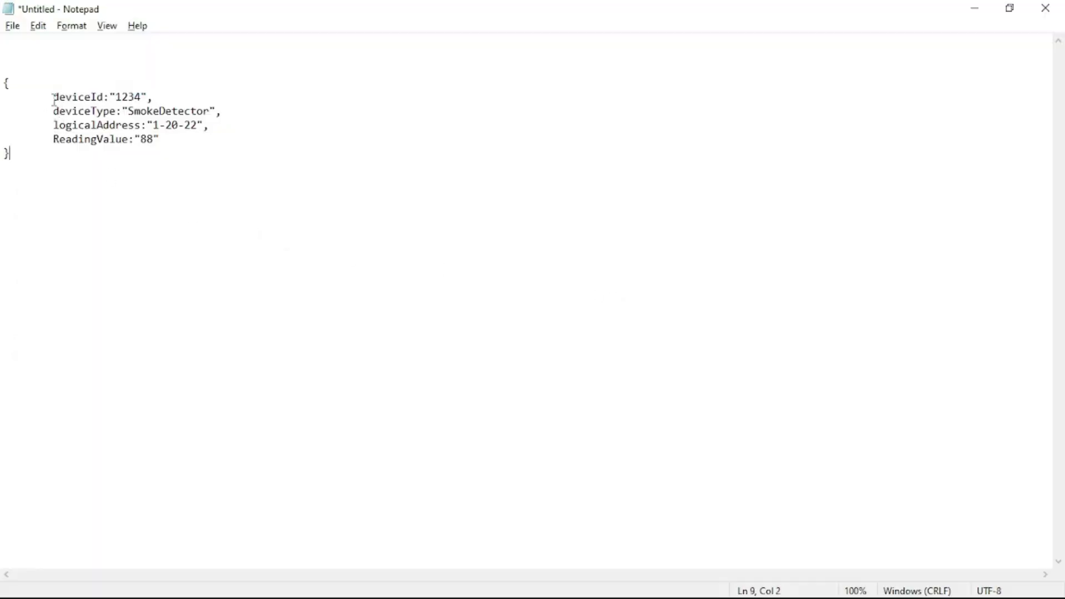
pyautogui.moveTo(53, 98); pyautogui.dragTo(191, 139)
pyautogui.hotkey('ctrl', 'c')
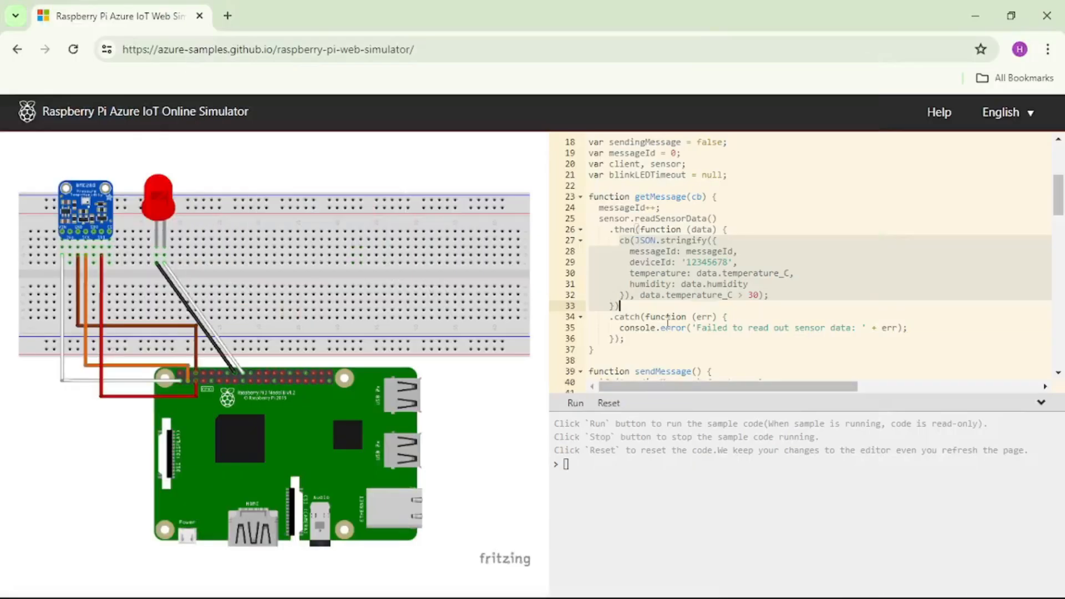
# - Replace the four payload fields in getMessage with deviceId "1234", deviceType "SmokeDetector", logicalAddress "1-20-22" and ReadingValue "88" in the simulator
pyautogui.click(667, 327)
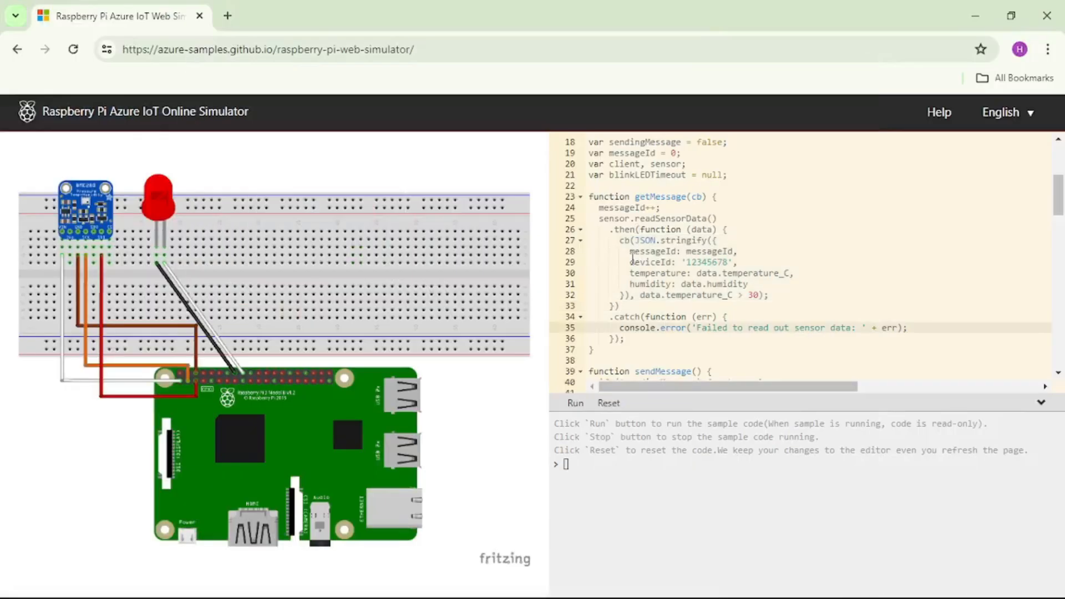
pyautogui.click(631, 261)
pyautogui.keyDown('shift'); pyautogui.click(758, 284); pyautogui.keyUp('shift')
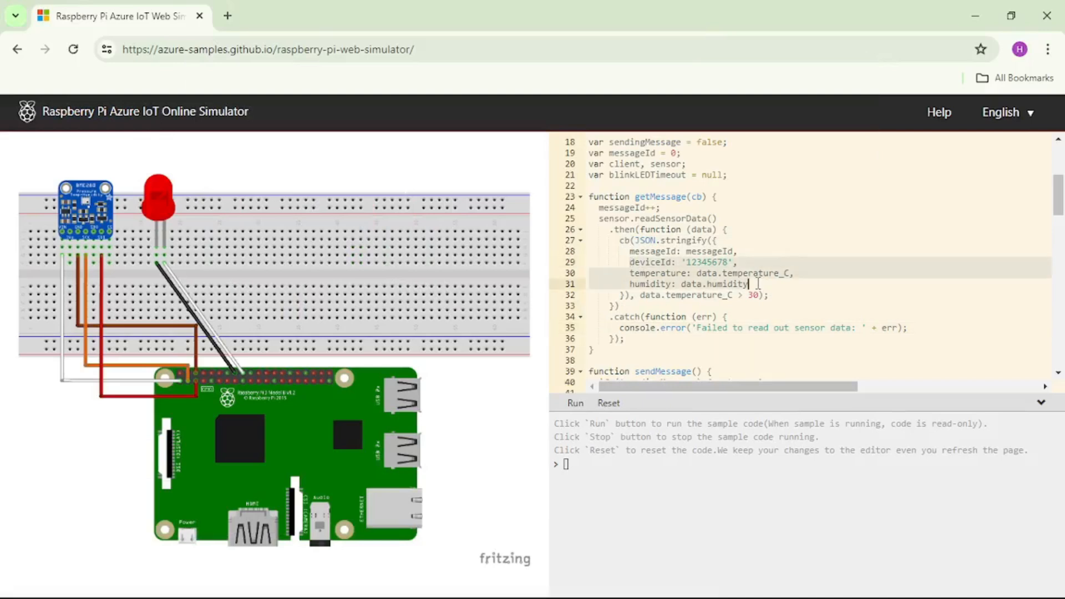
pyautogui.press('BackSpace')
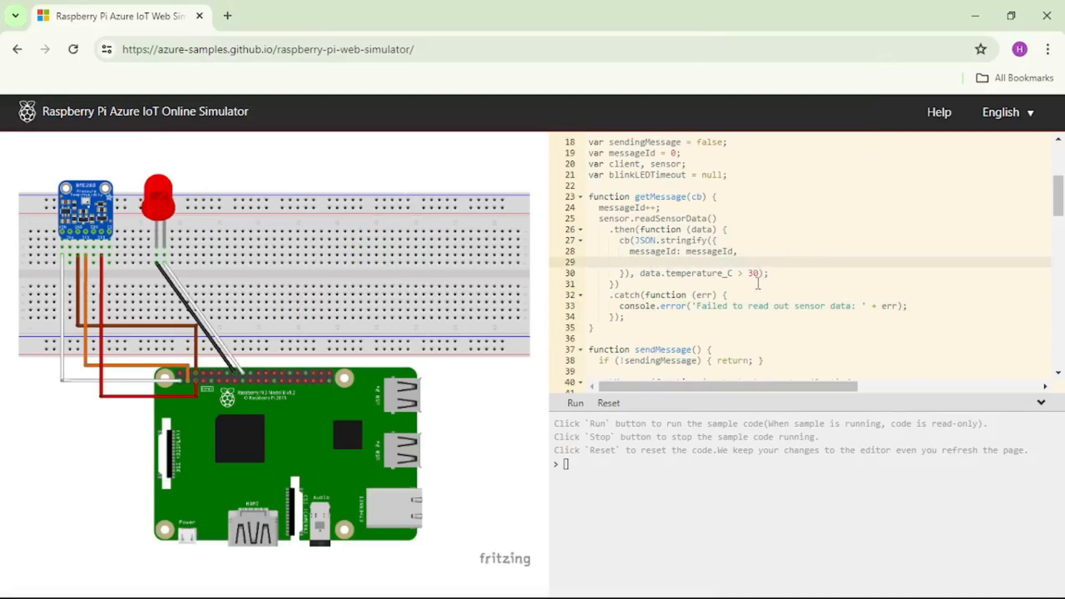
pyautogui.press('Up')
pyautogui.hotkey('ctrl', 'd')
pyautogui.hotkey('ctrl', 'v')
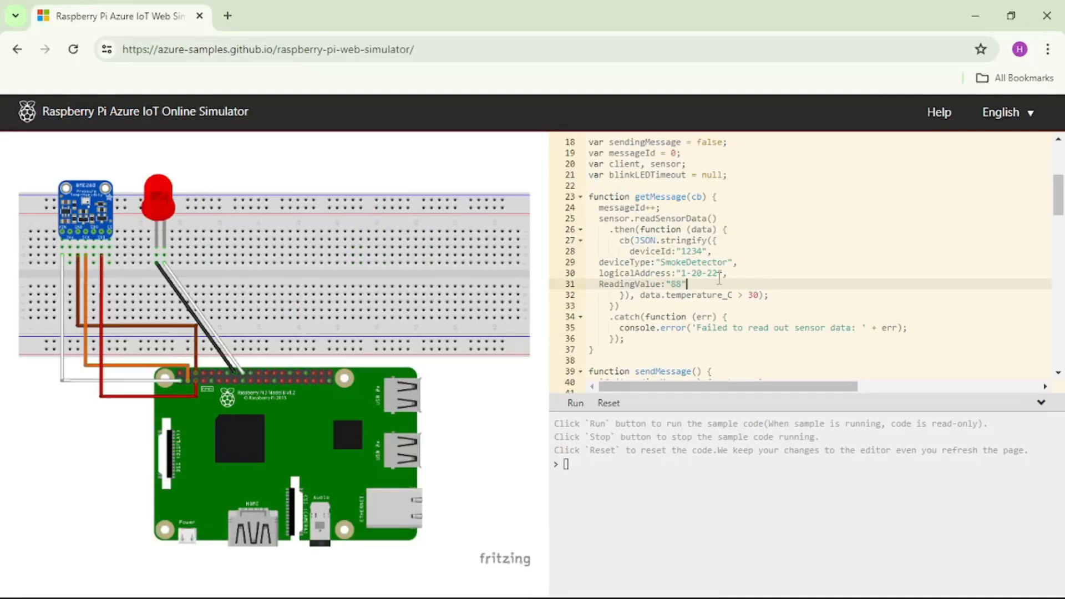
# - Run the sample code to send several device messages to the IoT hub, and stop it
pyautogui.click(578, 408)
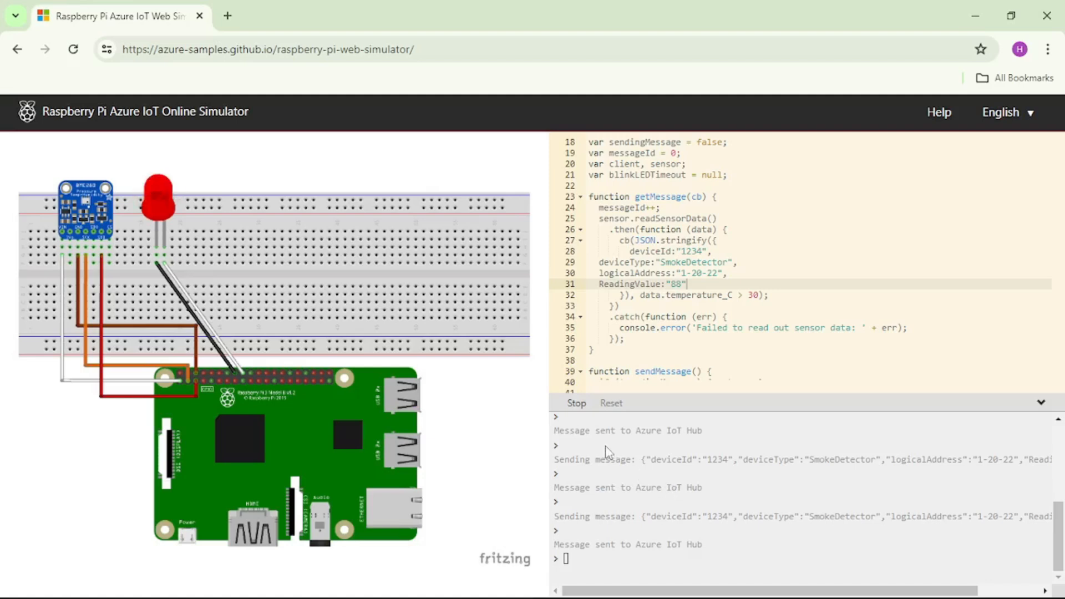
pyautogui.click(577, 404)
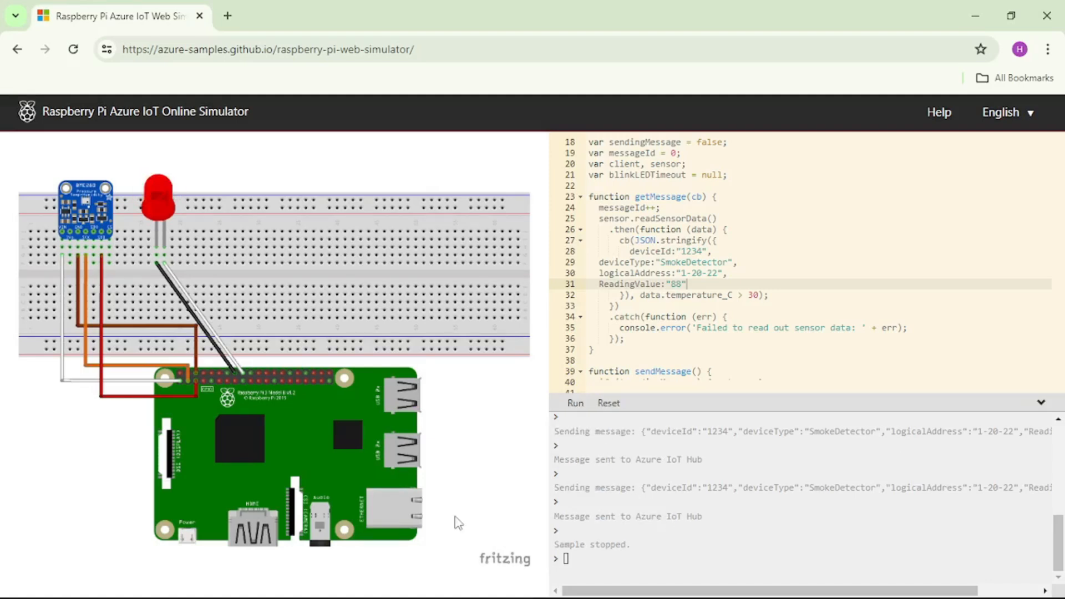
# - Switch to the firsteventhub overview in the Azure portal, refresh it and check the Requests, Messages and Throughput charts
pyautogui.moveTo(439, 595)
pyautogui.moveTo(359, 584)
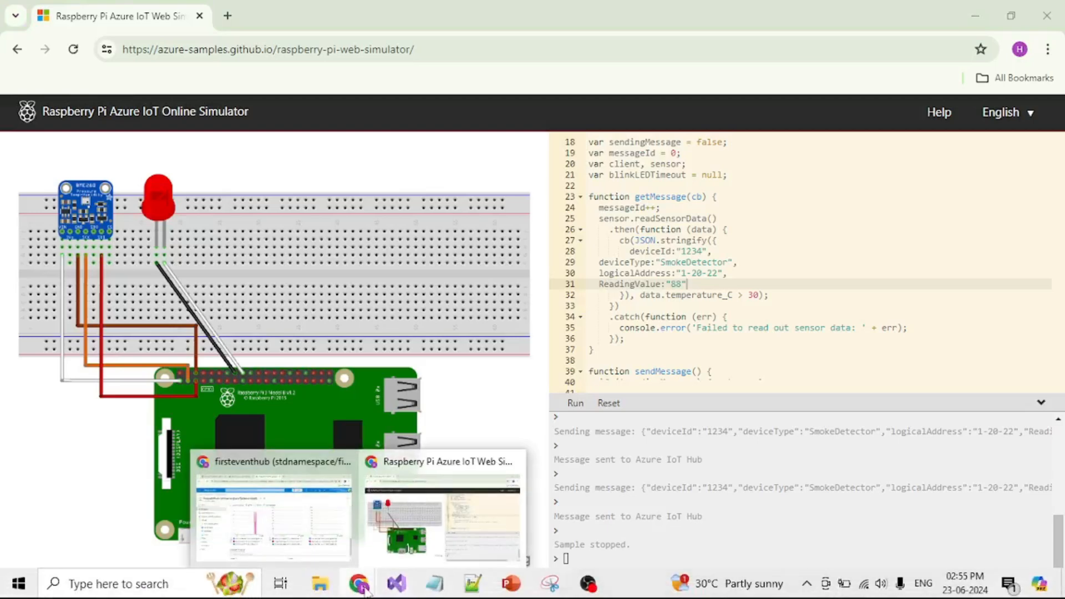
pyautogui.click(304, 527)
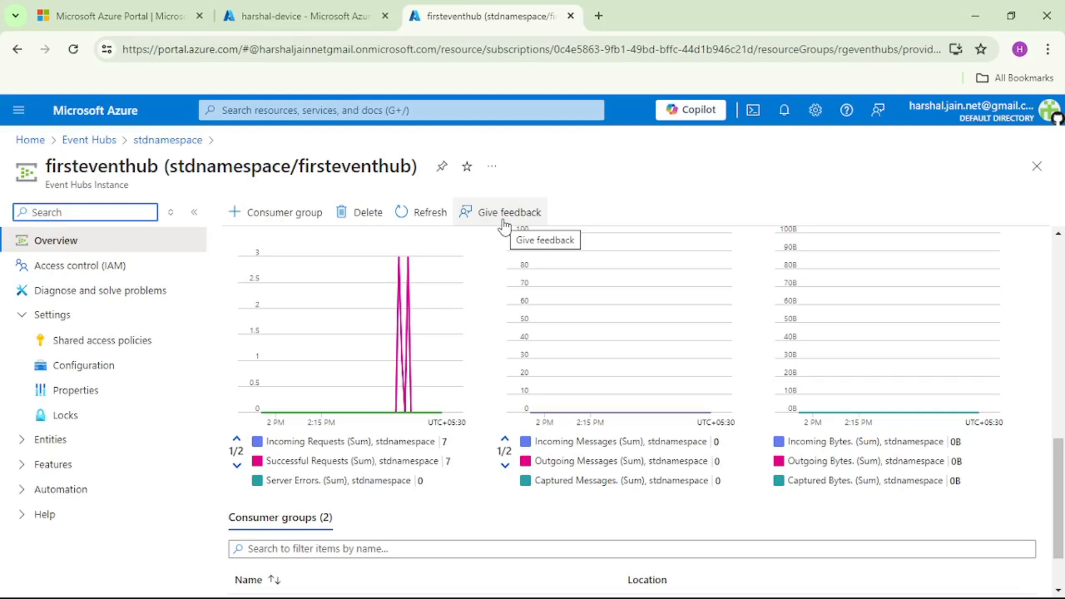
pyautogui.scroll(3, 582, 358)
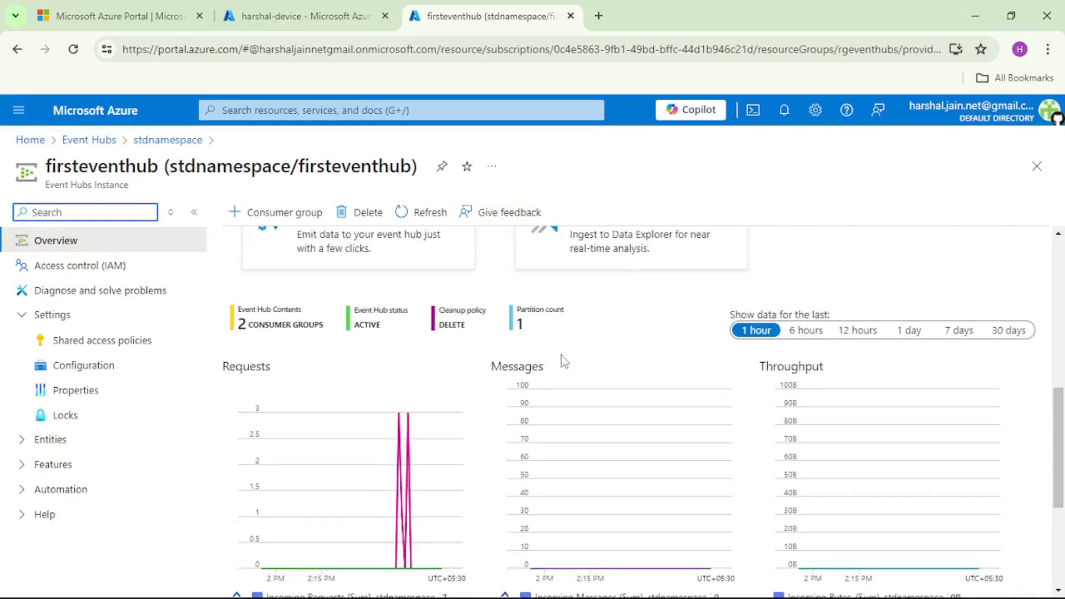
pyautogui.scroll(-1, 588, 389)
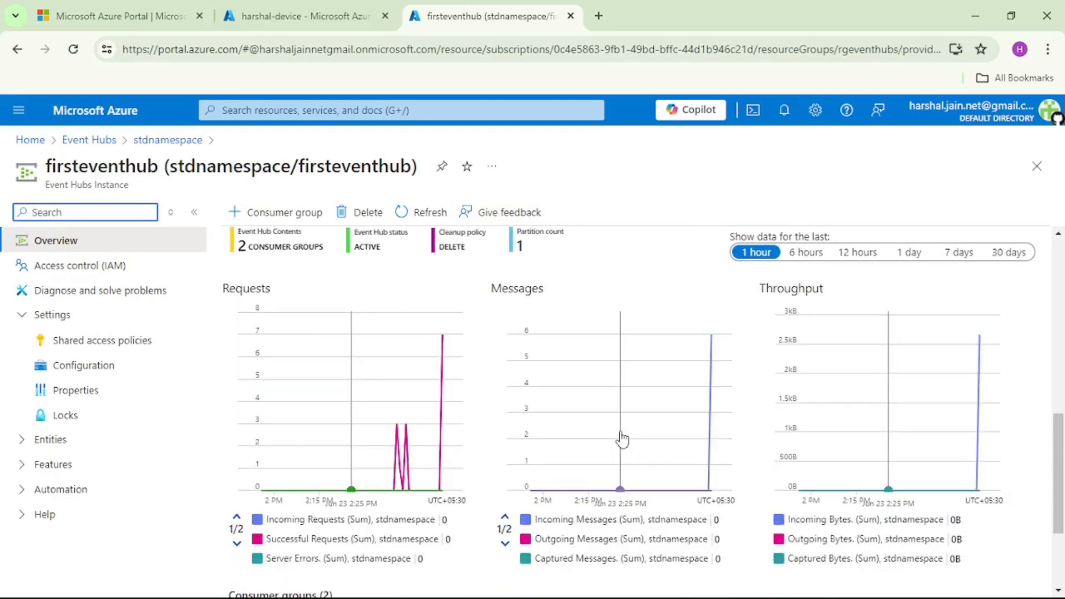
pyautogui.click(425, 217)
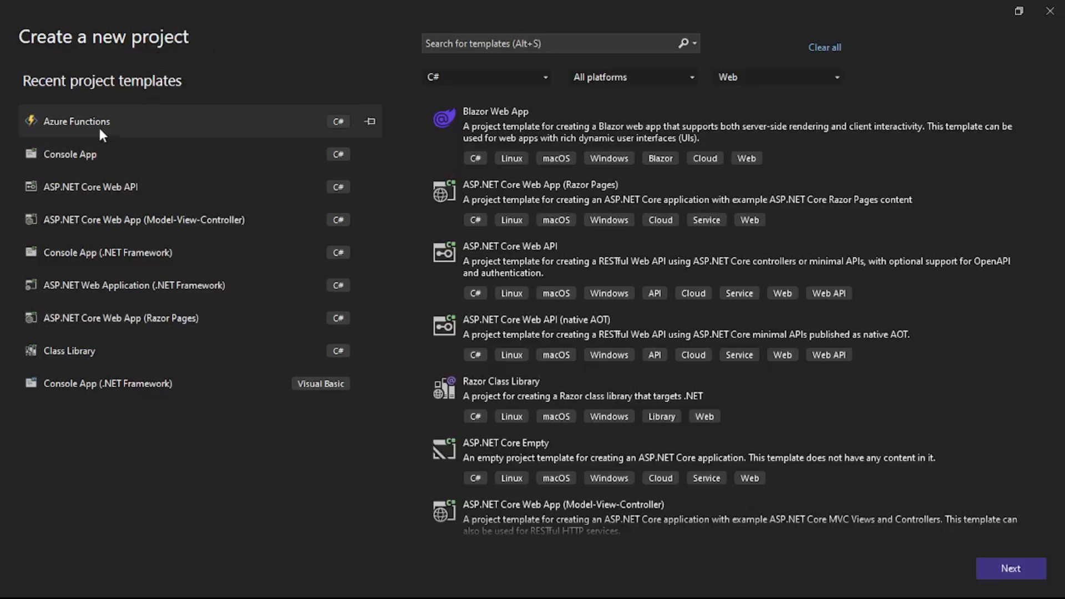
# - Set up a new Azure Functions project in Visual Studio named IotHubToEventHubTriggerFunction
pyautogui.click(1014, 566)
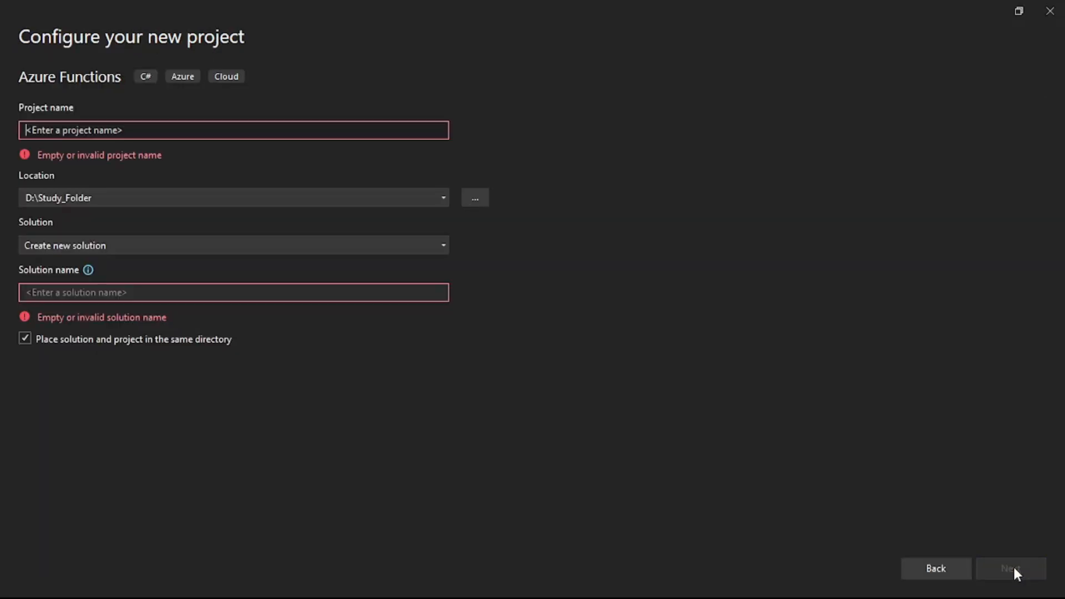
pyautogui.write('IotHubToEventHubTriggerFunction')
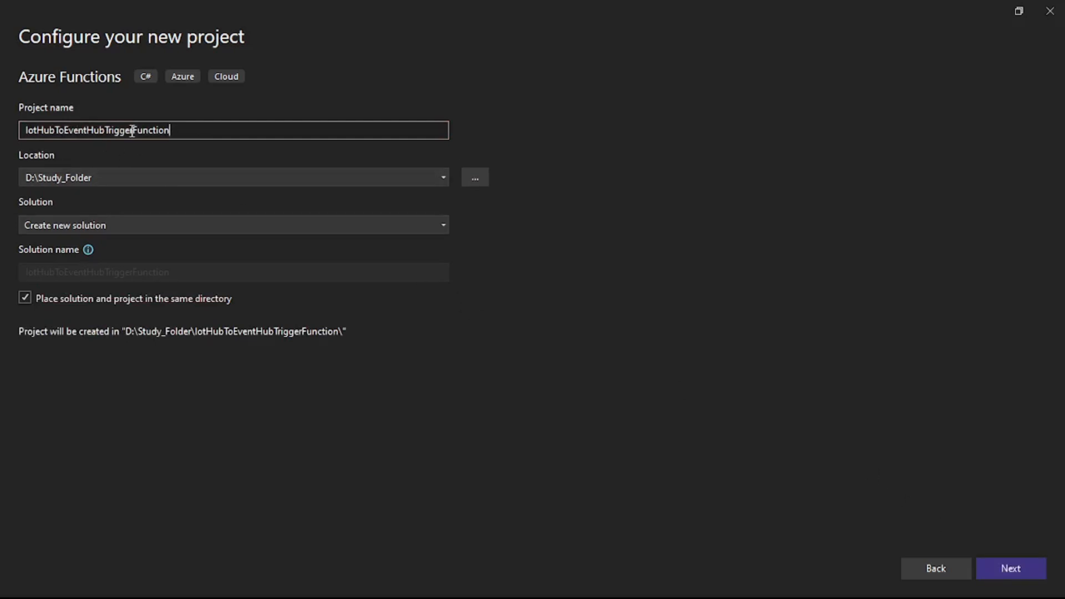
pyautogui.click(1011, 570)
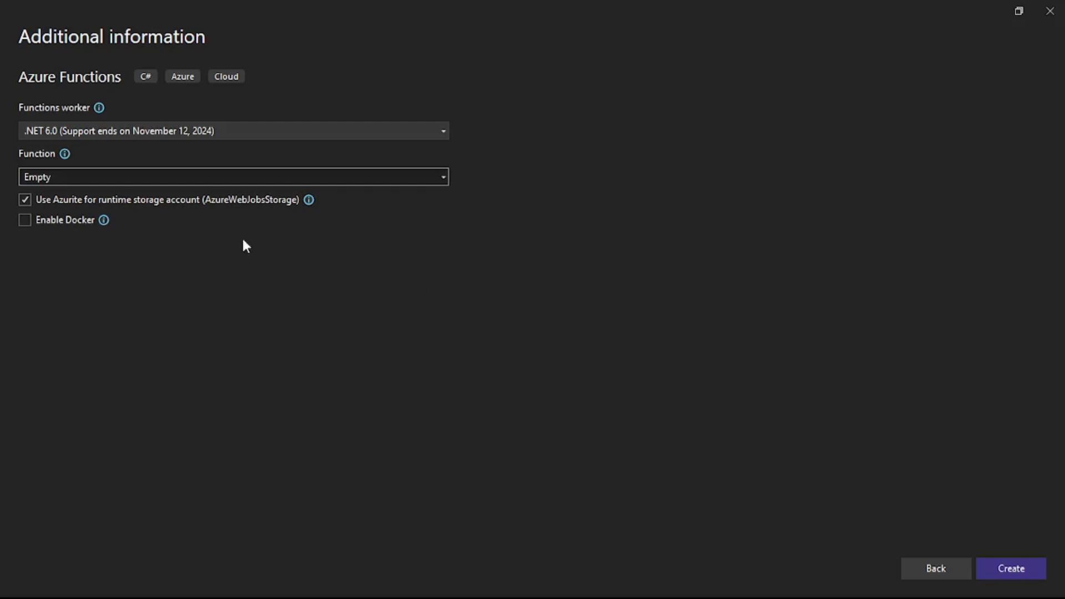
# - Choose Event Hub trigger as the project's function type and leave the connection string setting name empty
pyautogui.click(443, 178)
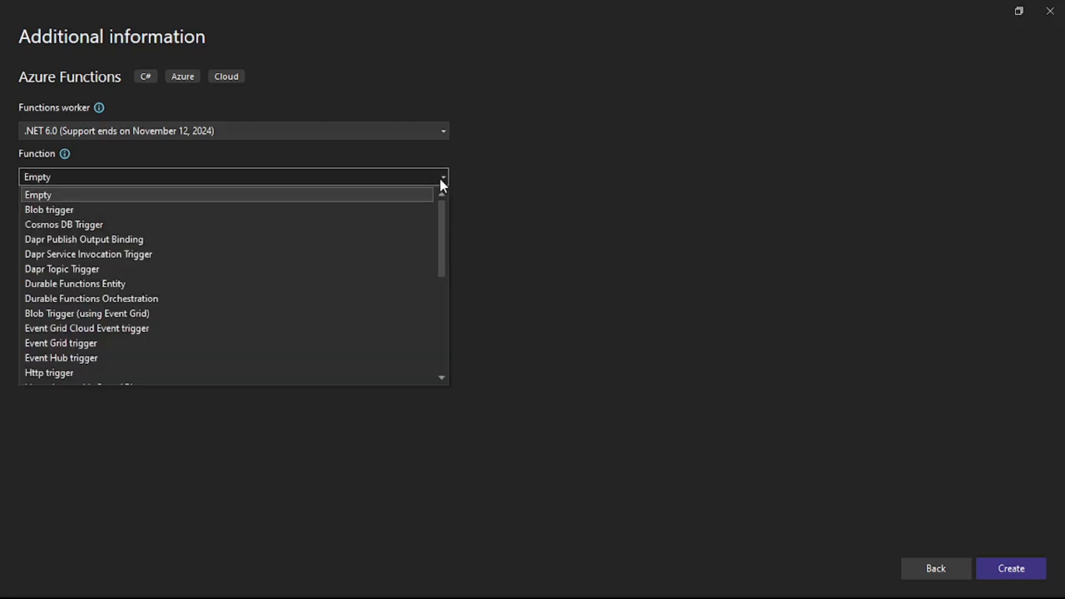
pyautogui.scroll(-1, 163, 227)
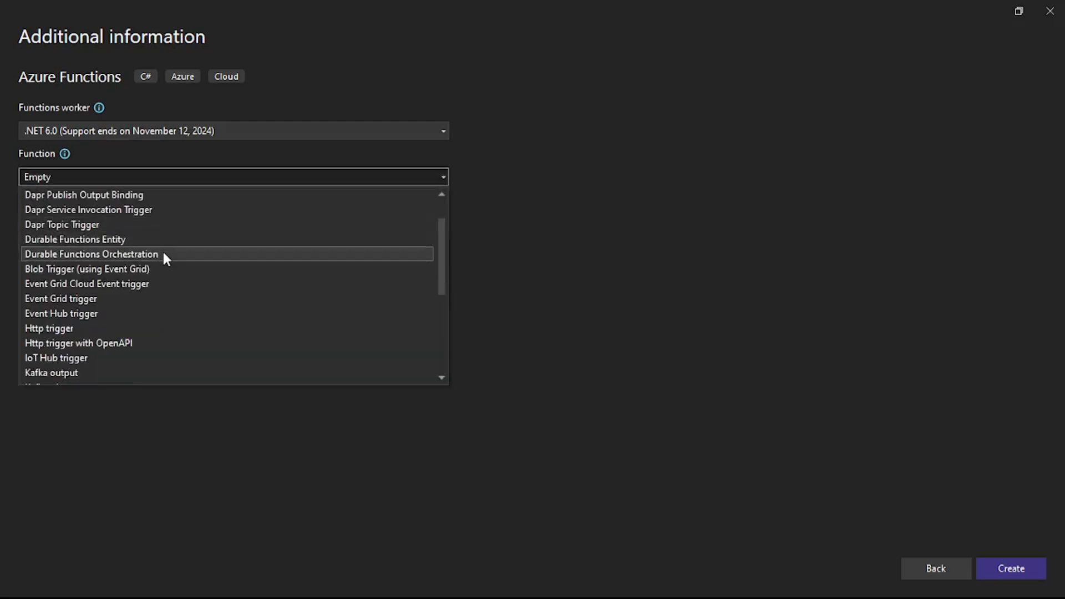
pyautogui.click(71, 314)
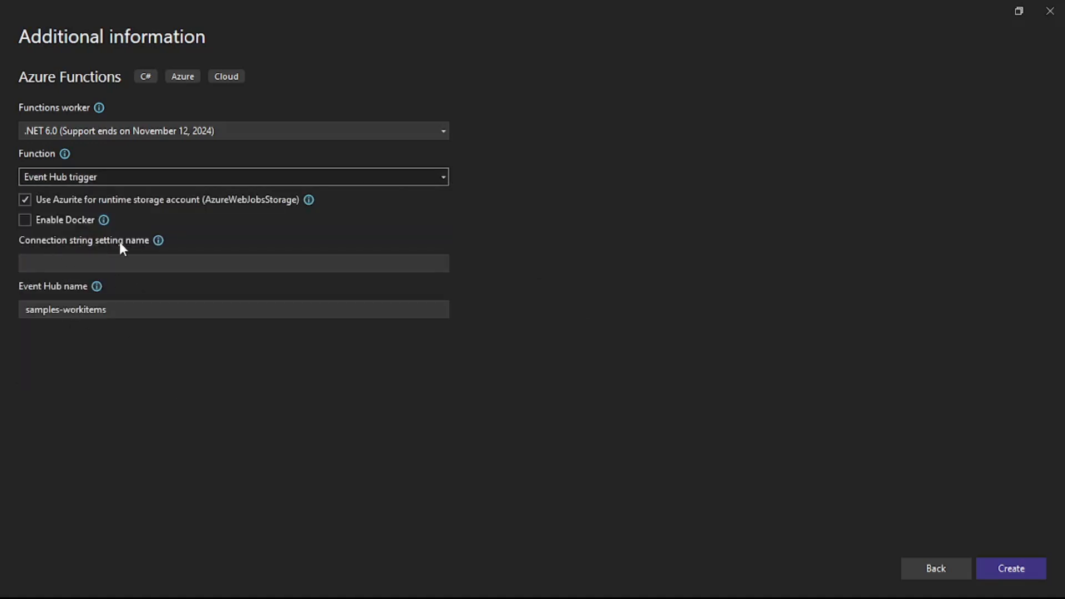
pyautogui.click(103, 261)
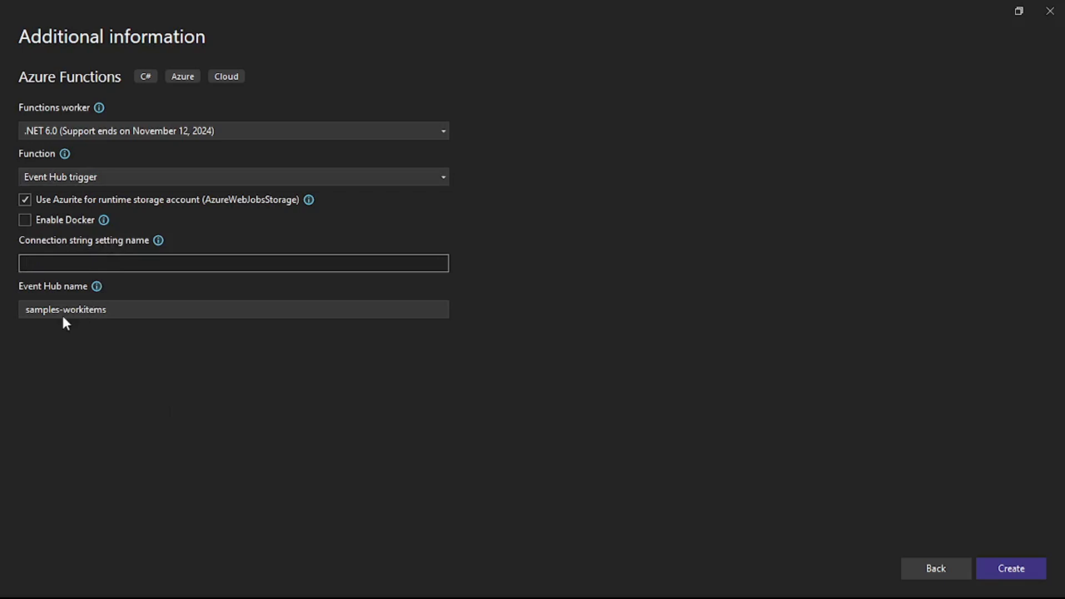
# - Copy the event hub name from the Azure portal, set the project's Event Hub name to firsteventhub and create the project
pyautogui.moveTo(499, 598)
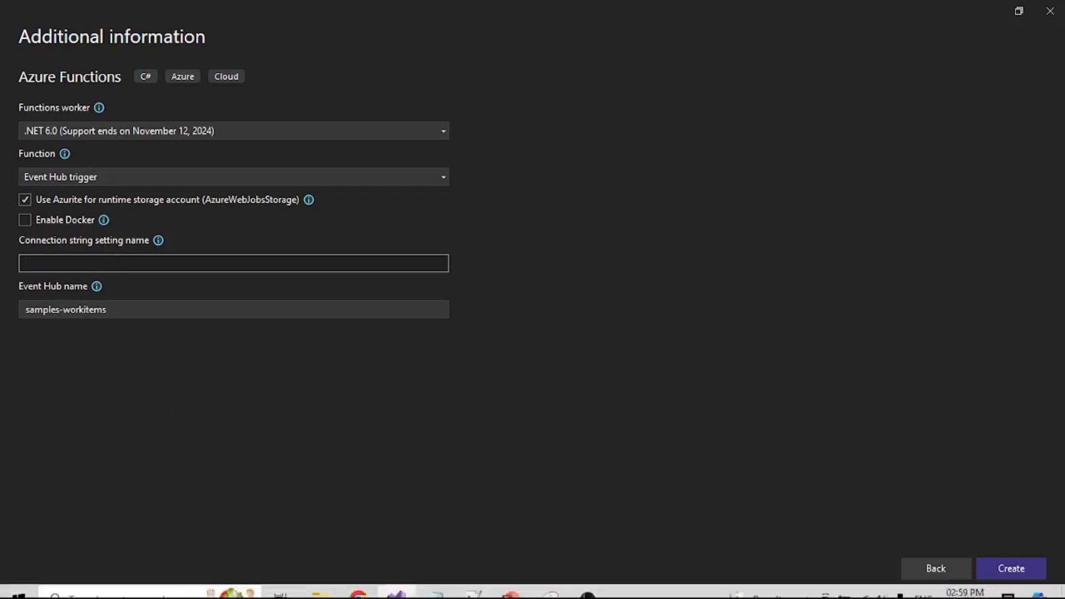
pyautogui.moveTo(360, 582)
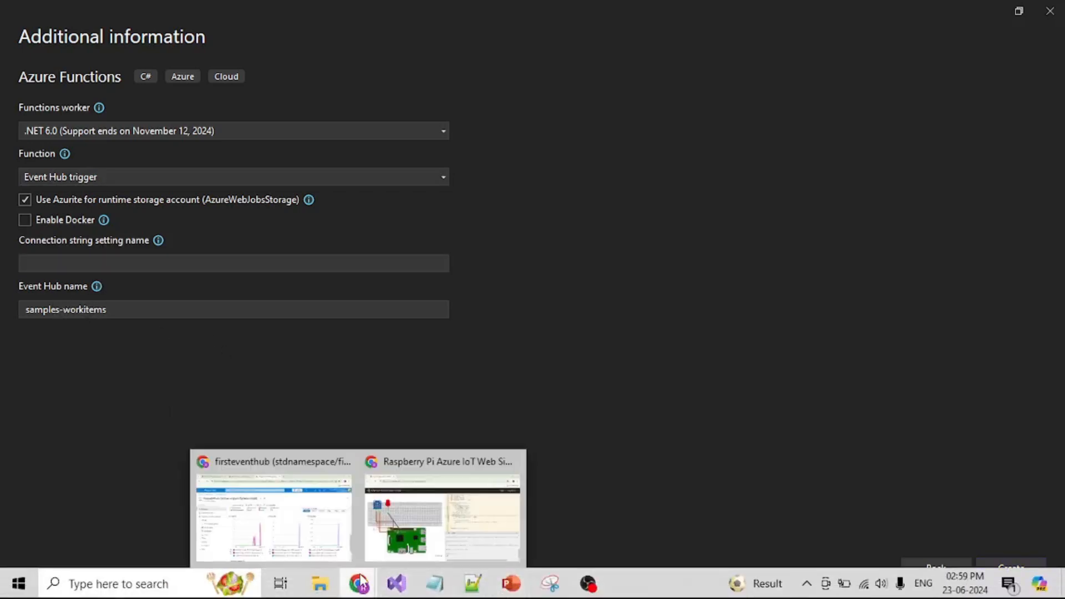
pyautogui.click(267, 493)
pyautogui.doubleClick(341, 167)
pyautogui.hotkey('ctrl', 'c')
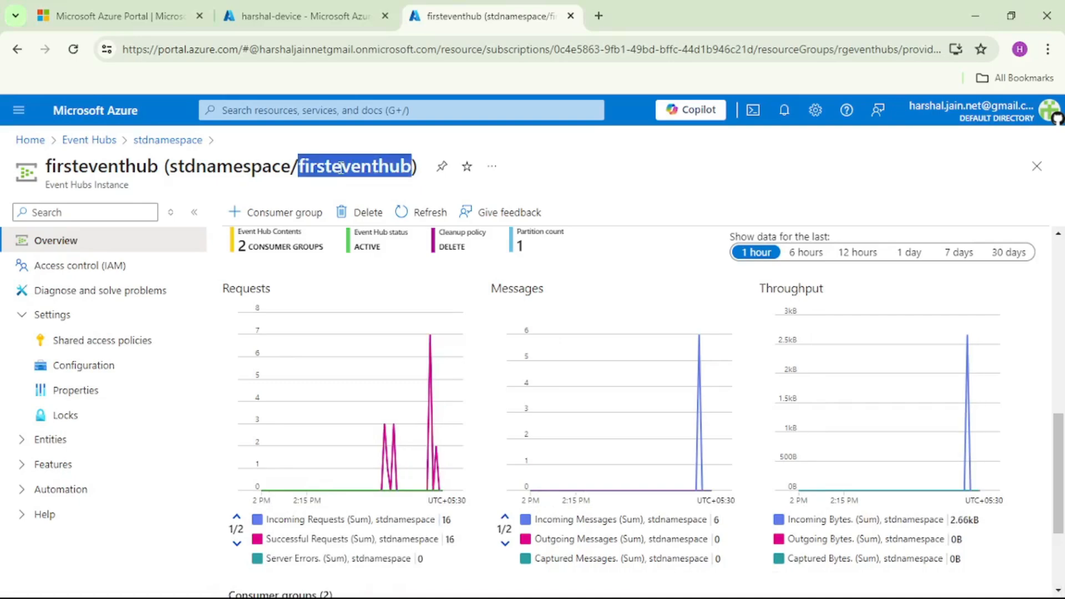
pyautogui.hotkey('alt', 'Tab')
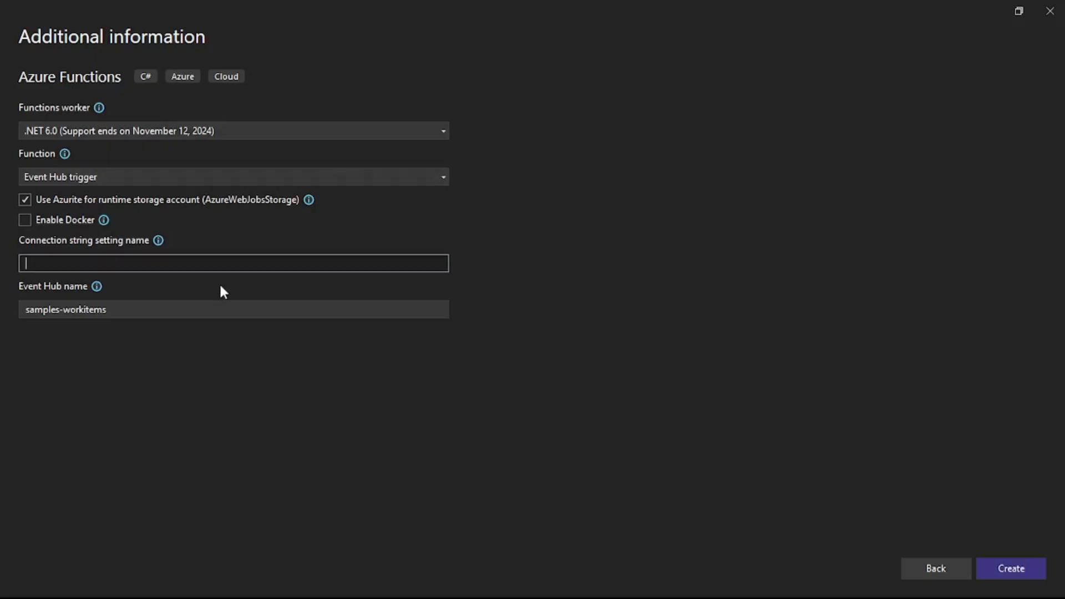
pyautogui.moveTo(111, 308); pyautogui.dragTo(3, 312)
pyautogui.hotkey('ctrl', 'v')
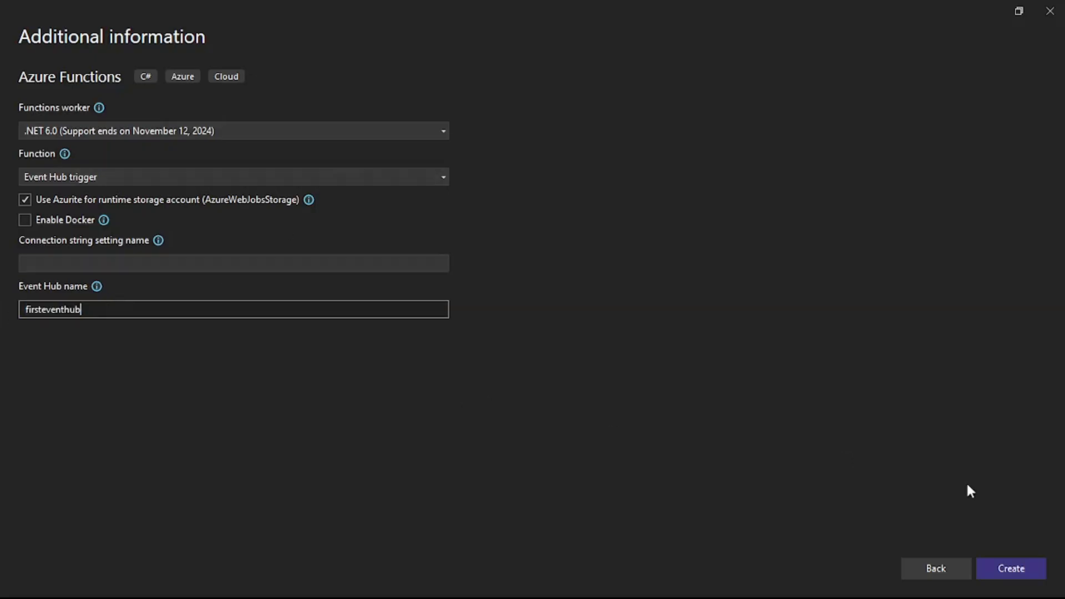
pyautogui.click(1009, 569)
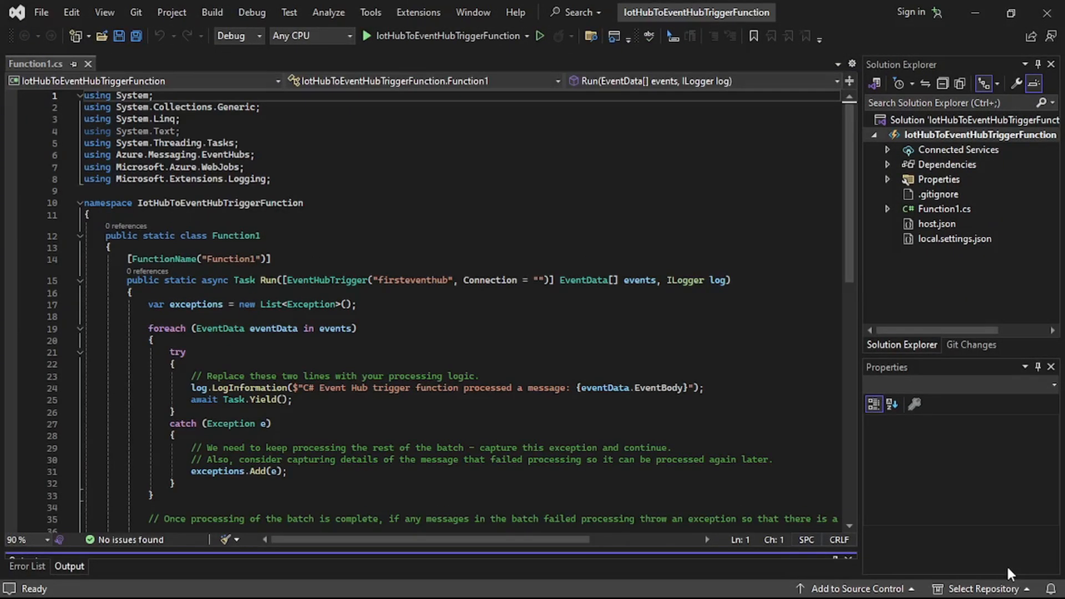
# - Check the trigger's Connection parameter in Function1.cs, open local.settings.json and add a ConnectionStrings section after Values
pyautogui.click(488, 338)
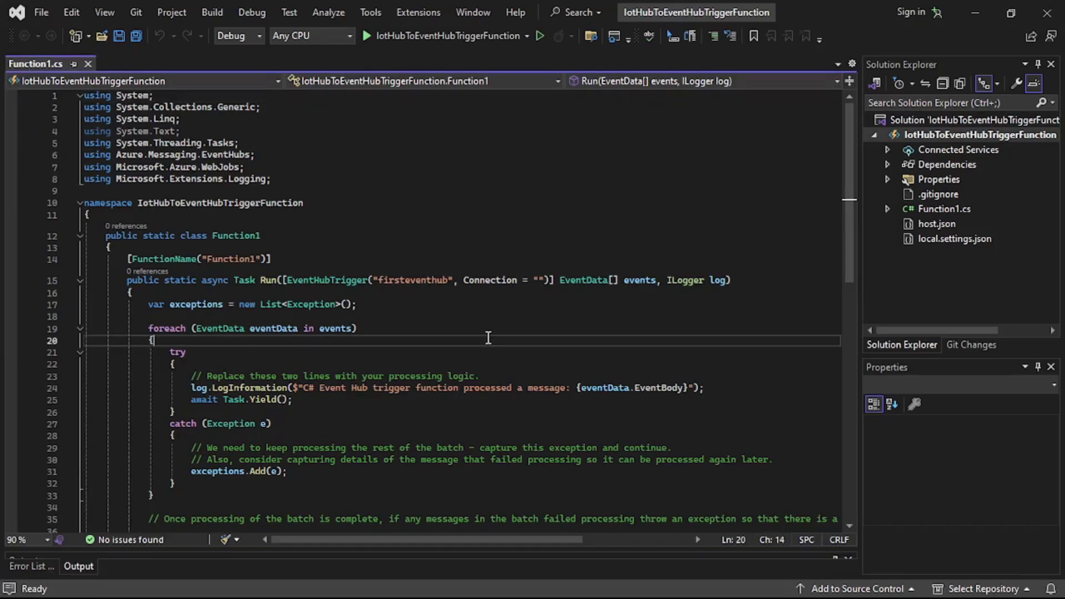
pyautogui.doubleClick(493, 281)
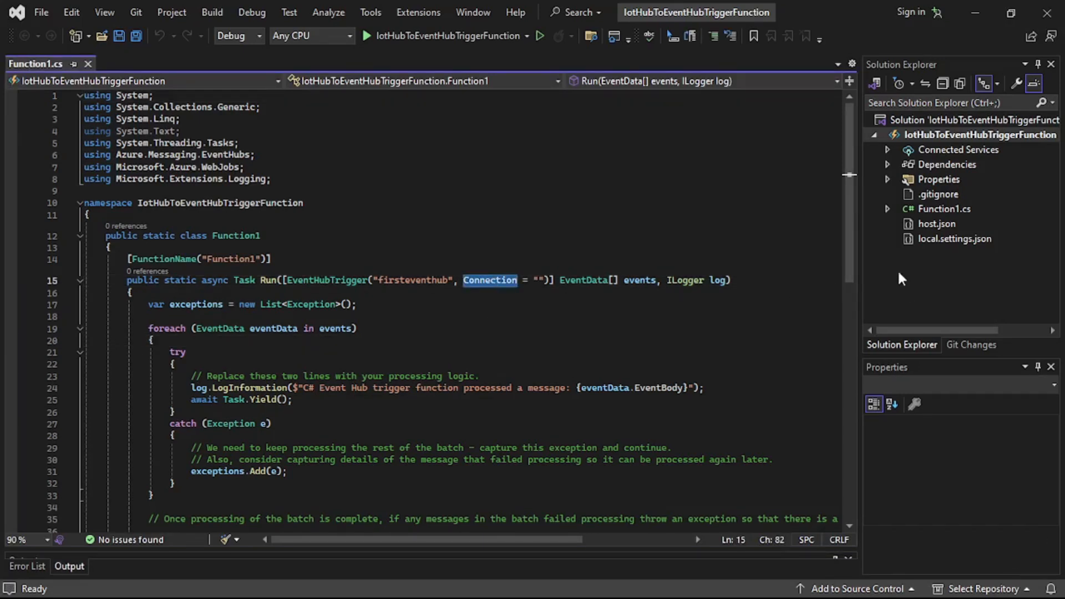
pyautogui.doubleClick(942, 239)
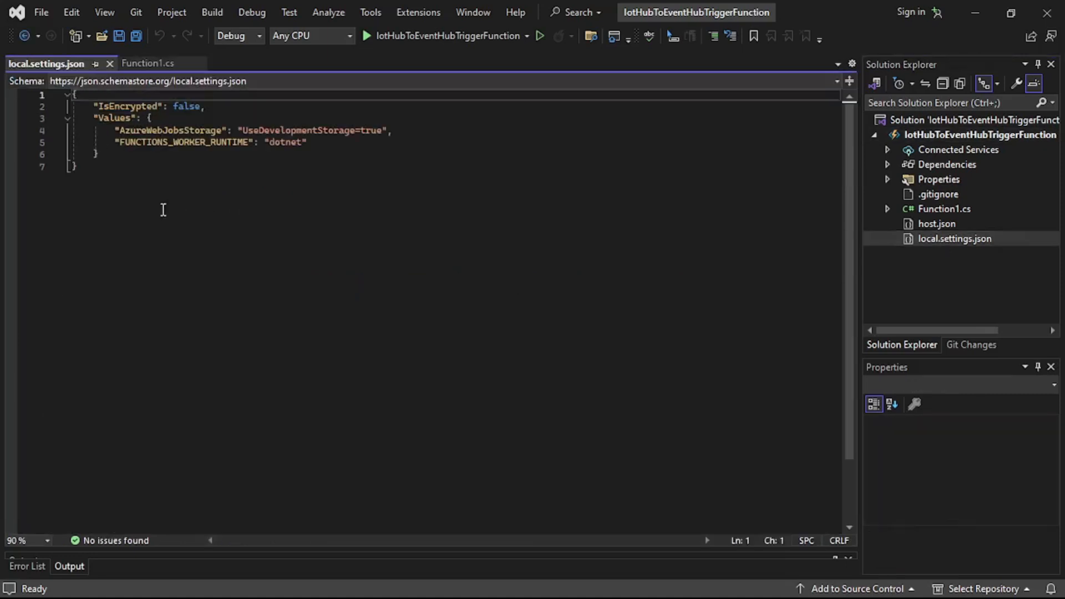
pyautogui.click(136, 159)
pyautogui.write(',')
pyautogui.press('Return')
pyautogui.write('conn')
pyautogui.press('Tab')
pyautogui.press('Return')
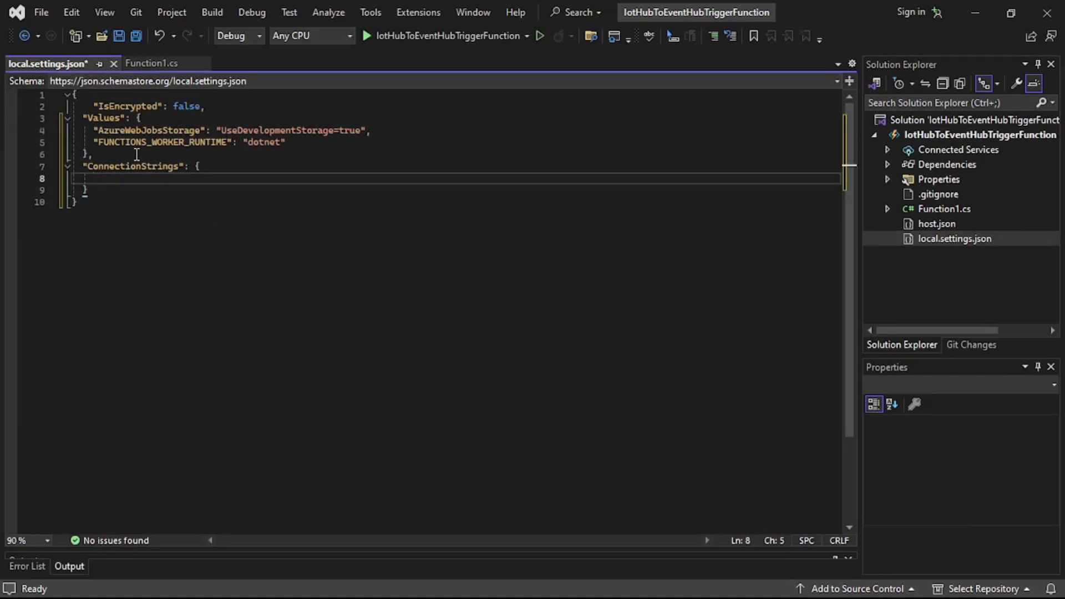
# - Add an EventHubConnectionString entry with an empty value to the ConnectionStrings section
pyautogui.write('"')
pyautogui.write('EventHub')
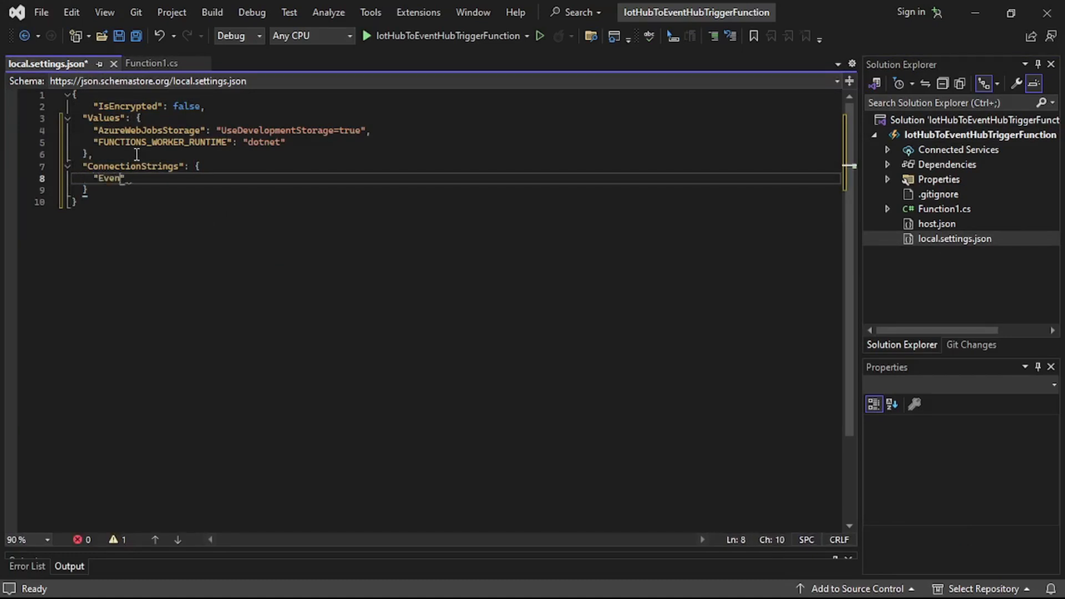
pyautogui.write('ConnectionString":')
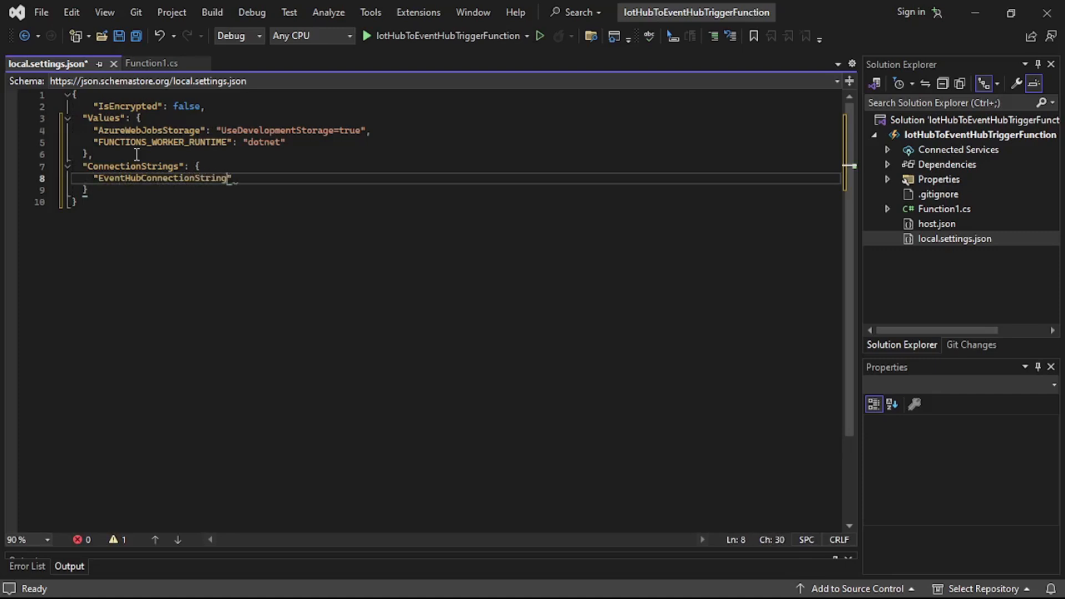
pyautogui.write(' "')
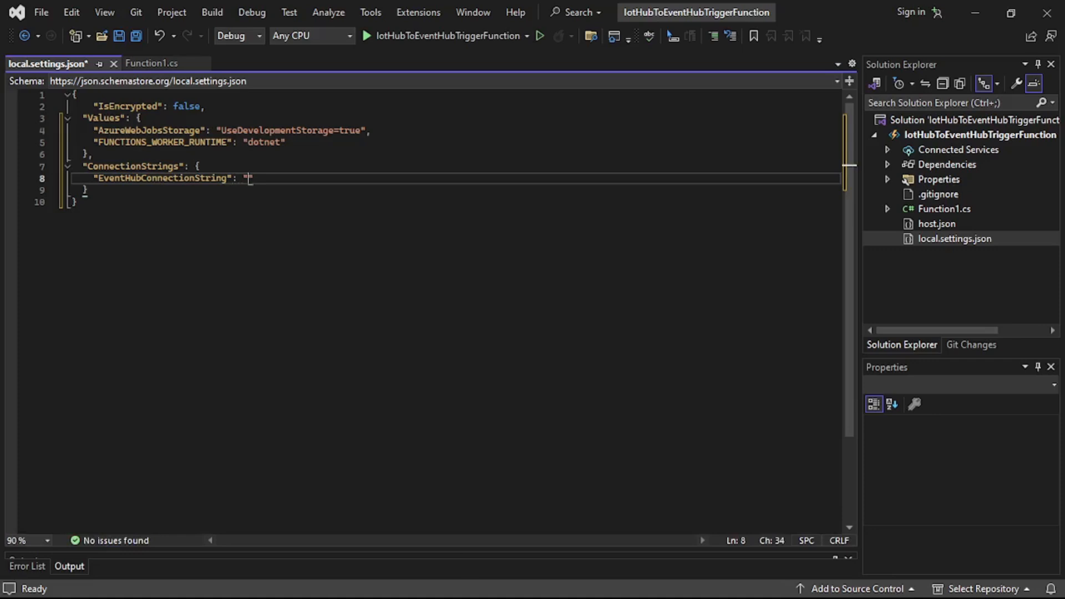
# - Switch to the Azure portal and copy the primary key connection string of firsteventhub's mypolicy shared access policy
pyautogui.moveTo(362, 590)
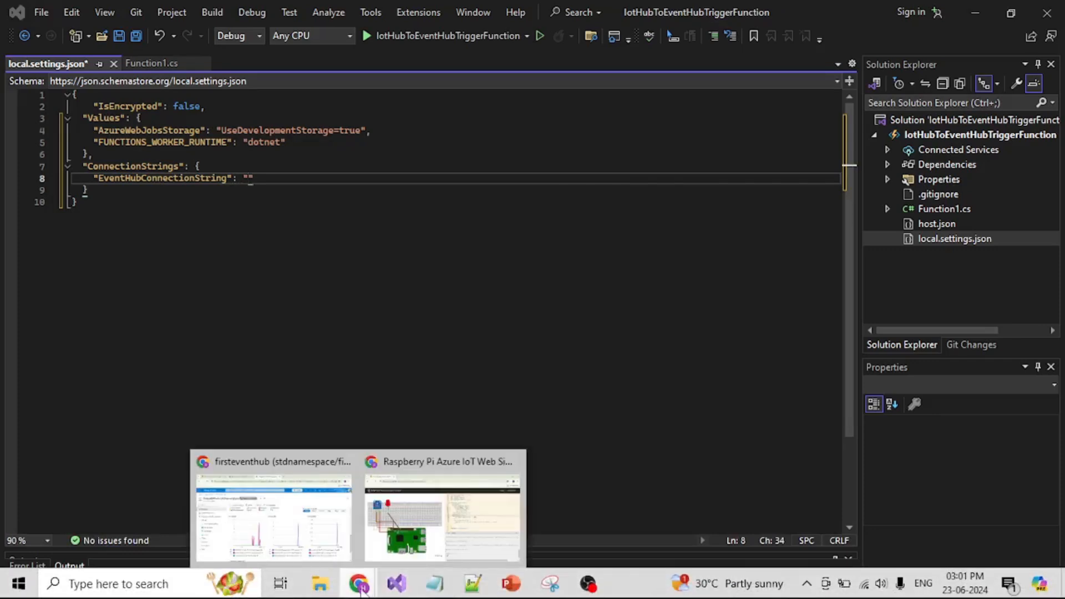
pyautogui.click(305, 528)
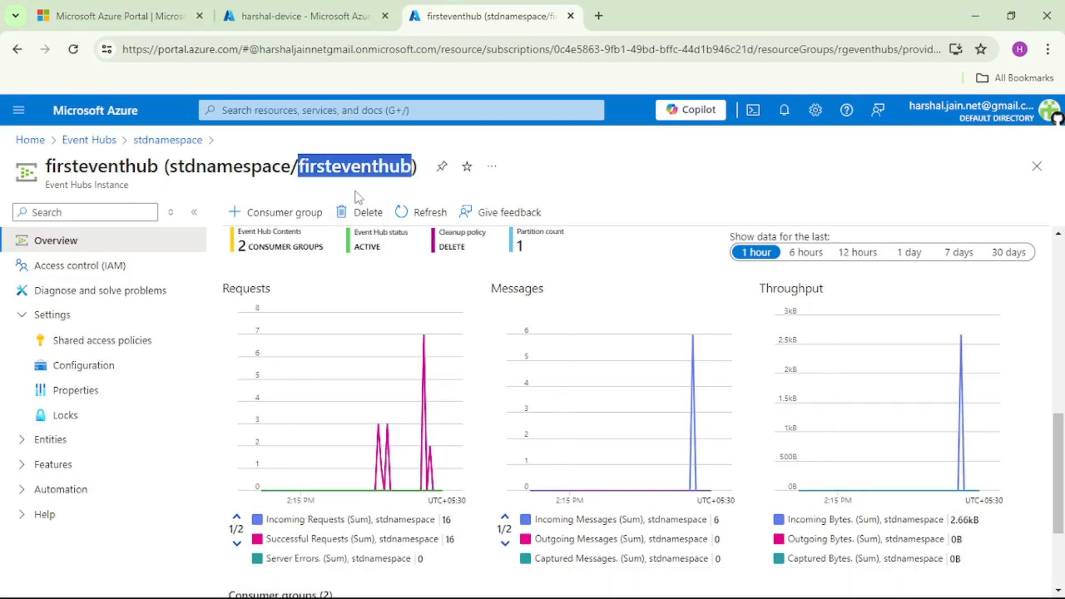
pyautogui.click(102, 348)
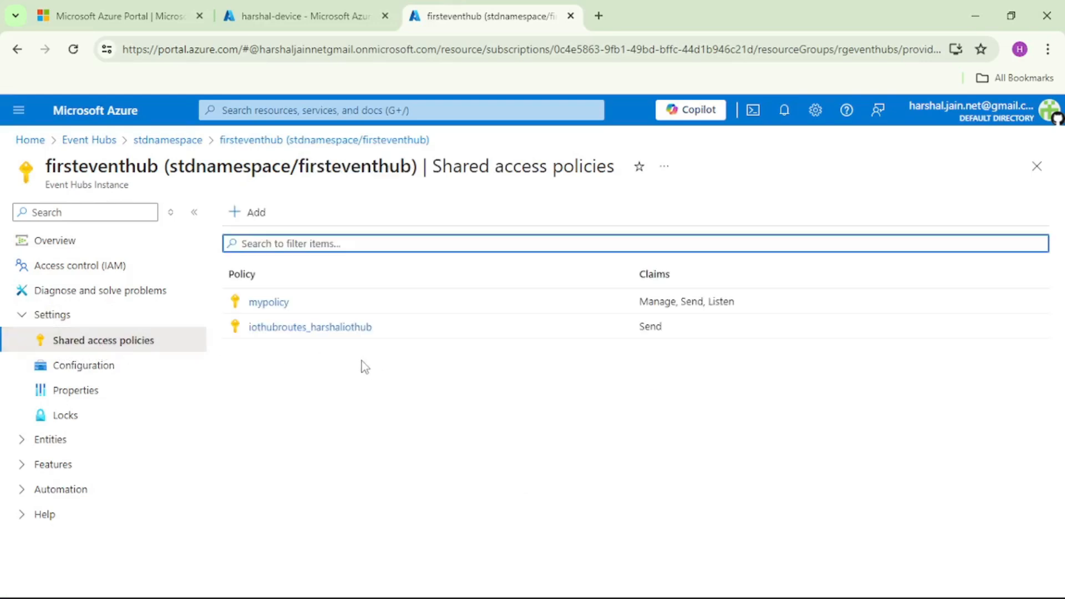
pyautogui.click(272, 311)
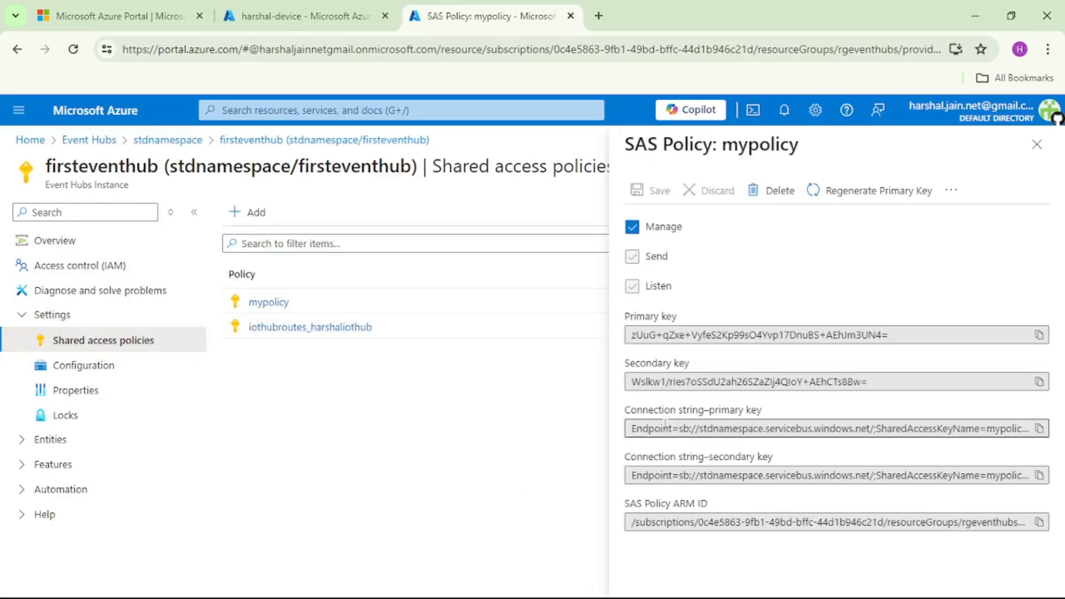
pyautogui.click(1039, 429)
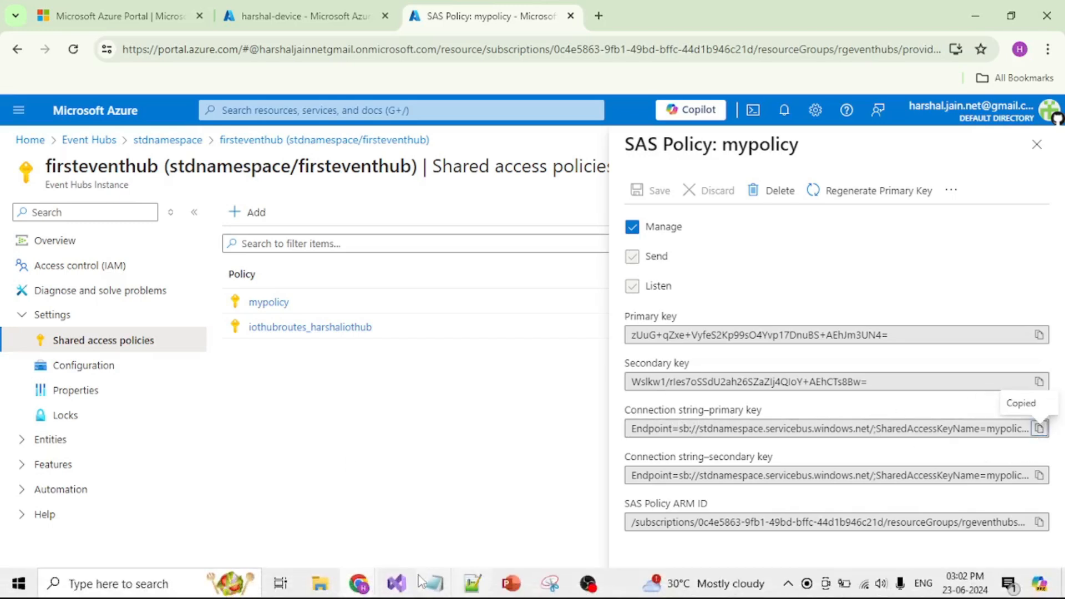
# - Switch to Visual Studio, paste the copied connection string as the EventHubConnectionString value and save local.settings.json
pyautogui.click(397, 584)
pyautogui.click(286, 213)
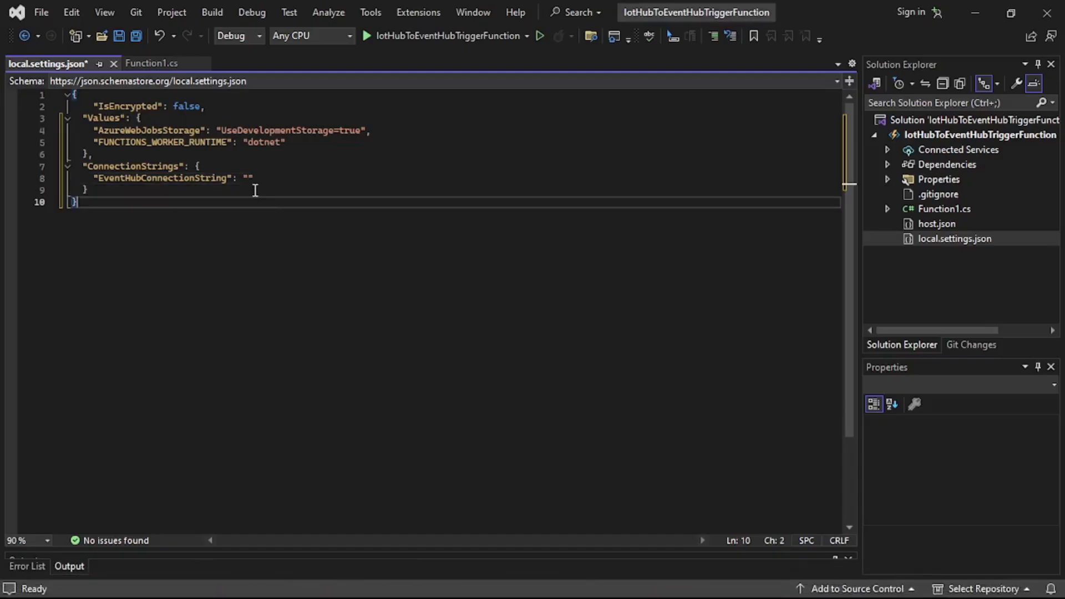
pyautogui.click(248, 179)
pyautogui.hotkey('ctrl', 'v')
pyautogui.hotkey('ctrl', 's')
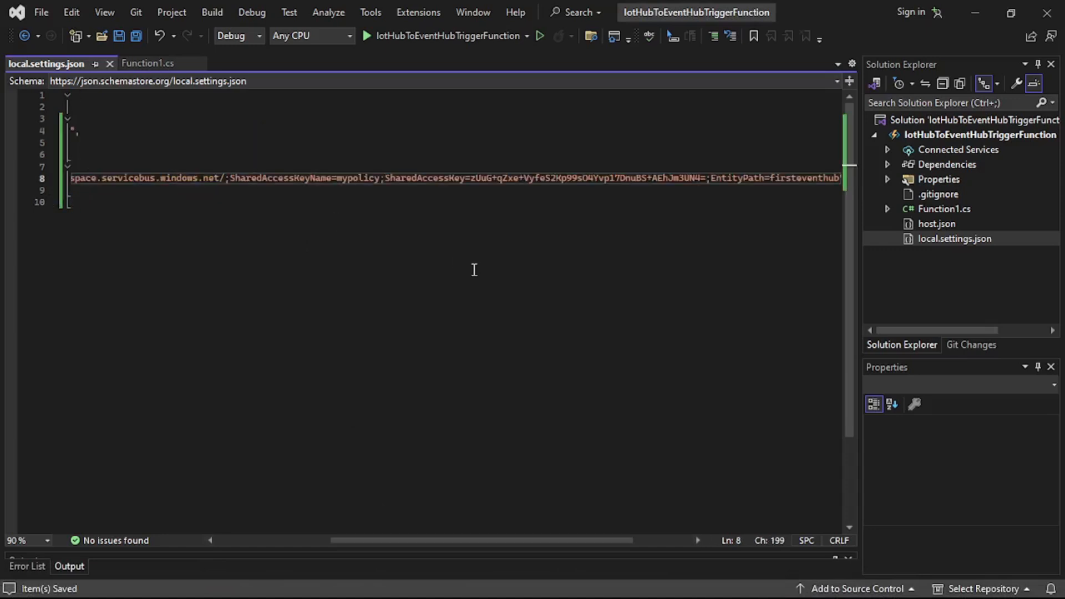
pyautogui.moveTo(427, 541); pyautogui.dragTo(230, 537)
pyautogui.click(390, 283)
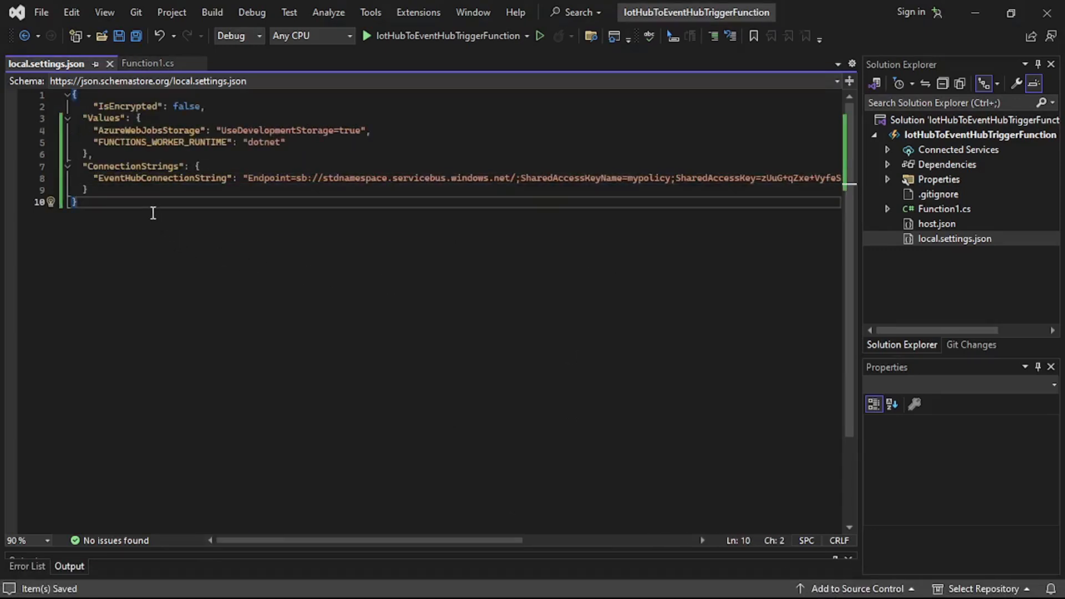
# - Copy the EventHubConnectionString key name from local.settings.json, paste it as the trigger's Connection value in Function1.cs and save
pyautogui.click(186, 180)
pyautogui.doubleClick(186, 180)
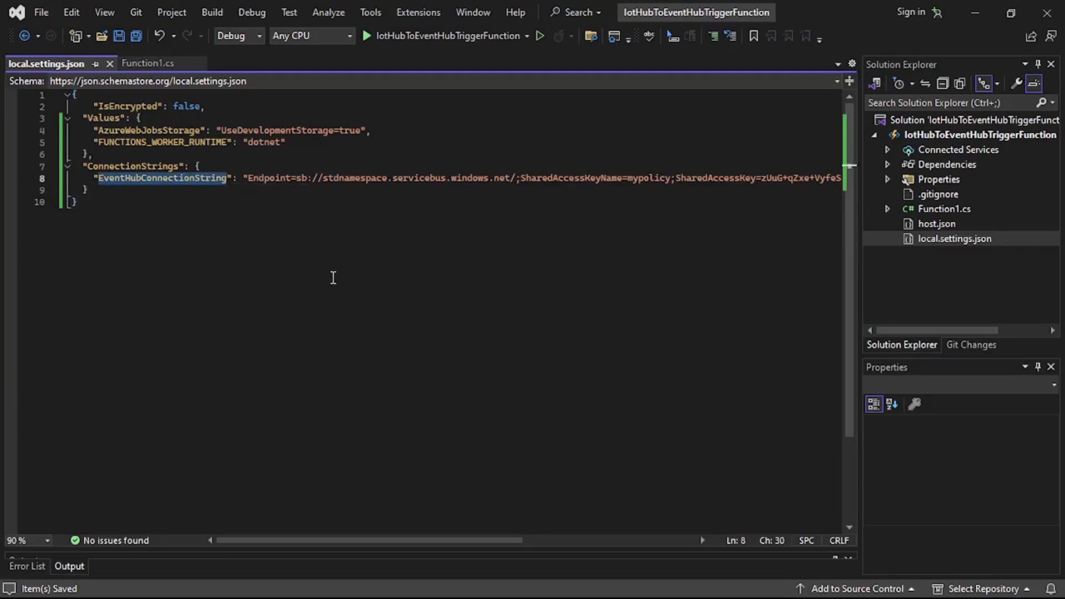
pyautogui.click(147, 63)
pyautogui.click(473, 330)
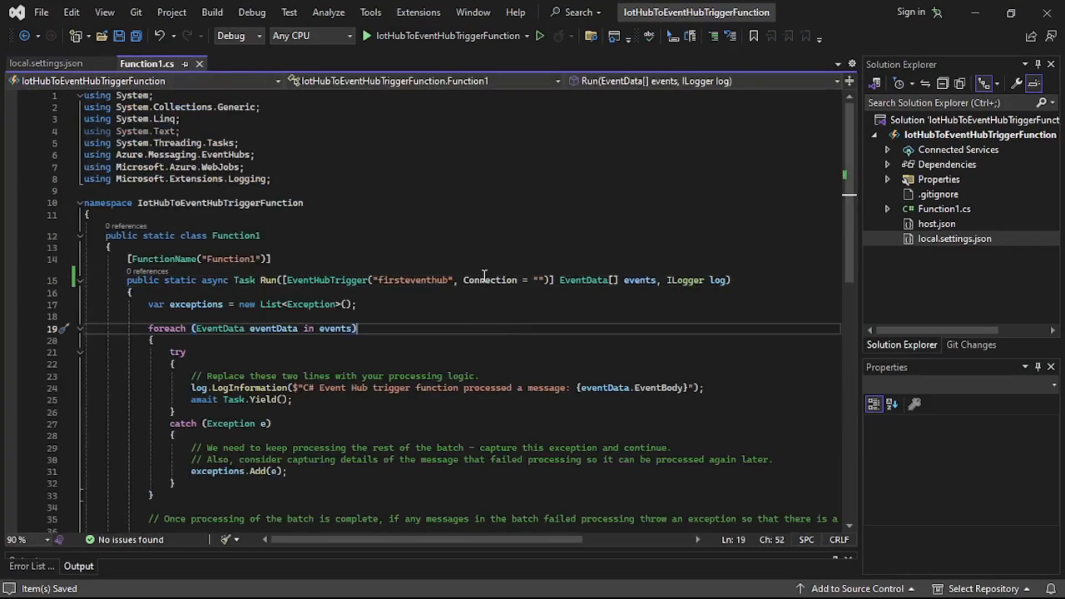
pyautogui.click(534, 281)
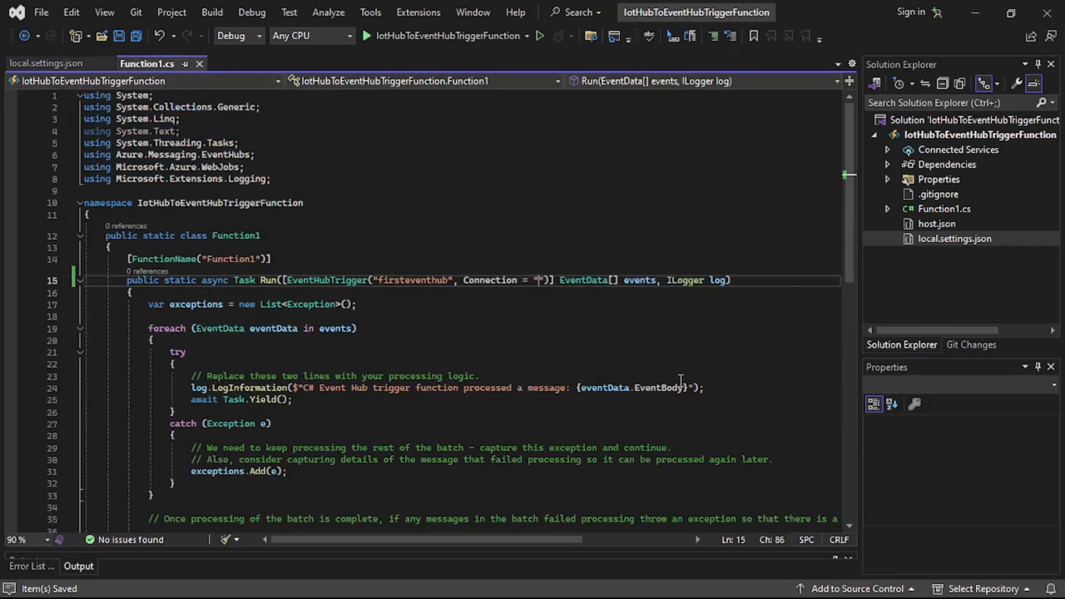
pyautogui.hotkey('ctrl', 'v')
pyautogui.hotkey('ctrl', 's')
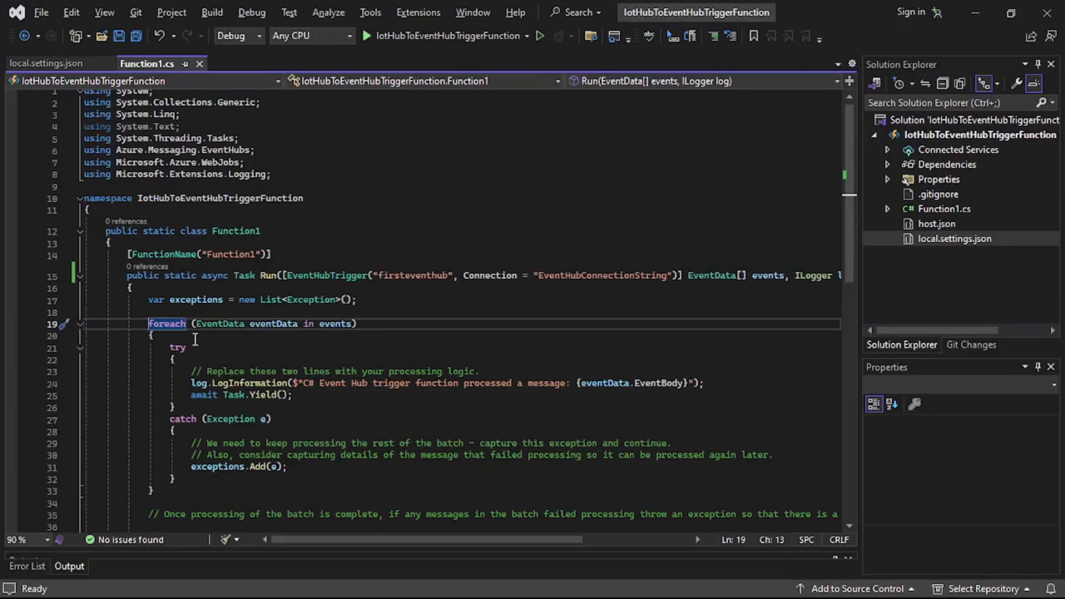
# - Set a breakpoint on the foreach line of the Run method and start debugging IotHubToEventHubTriggerFunction
pyautogui.click(12, 325)
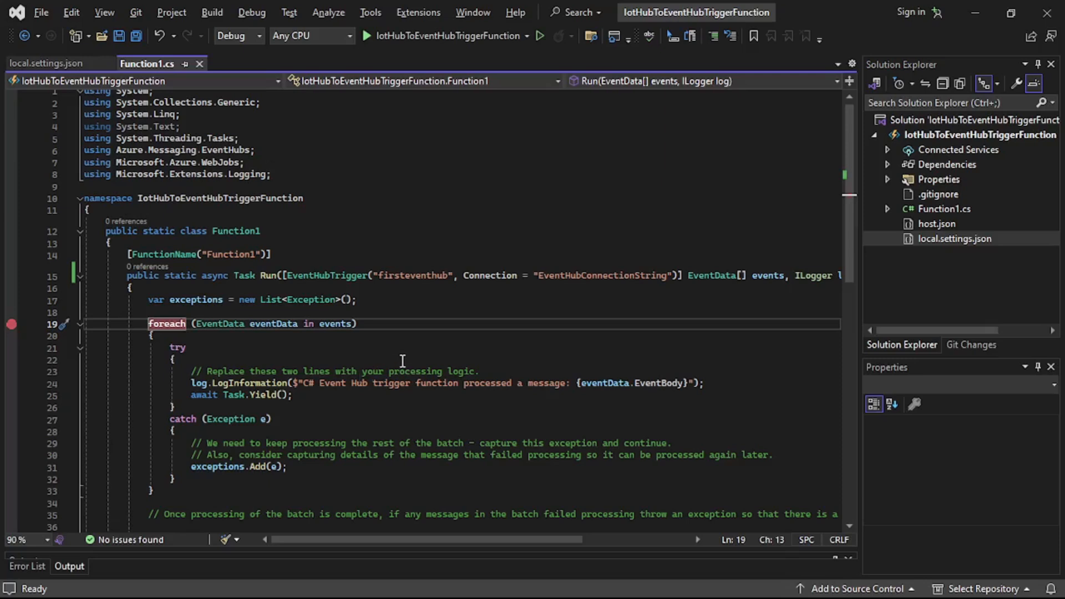
pyautogui.doubleClick(765, 276)
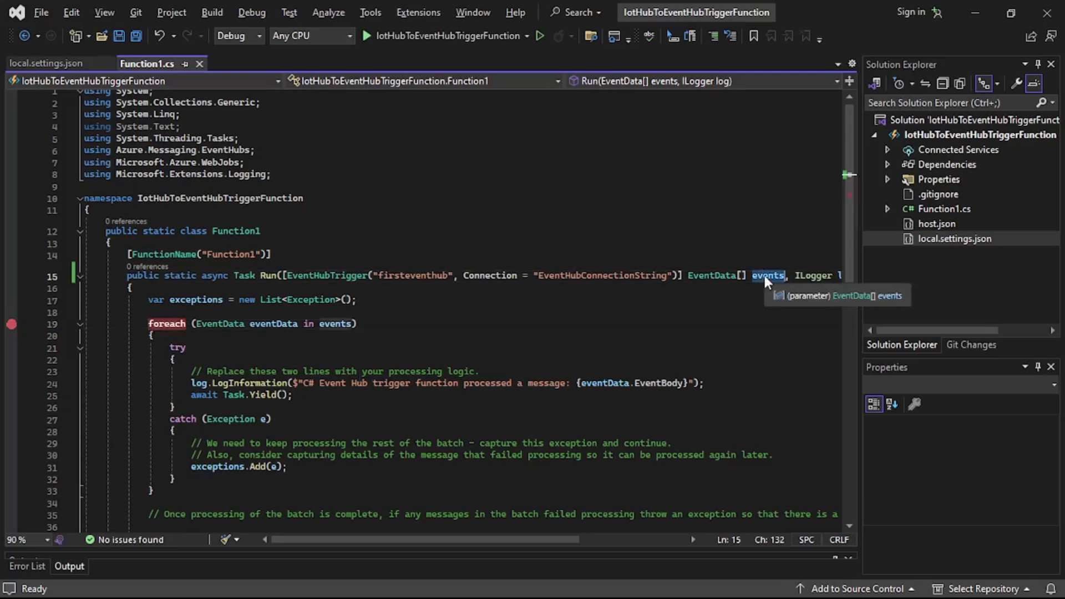
pyautogui.click(763, 276)
pyautogui.doubleClick(764, 277)
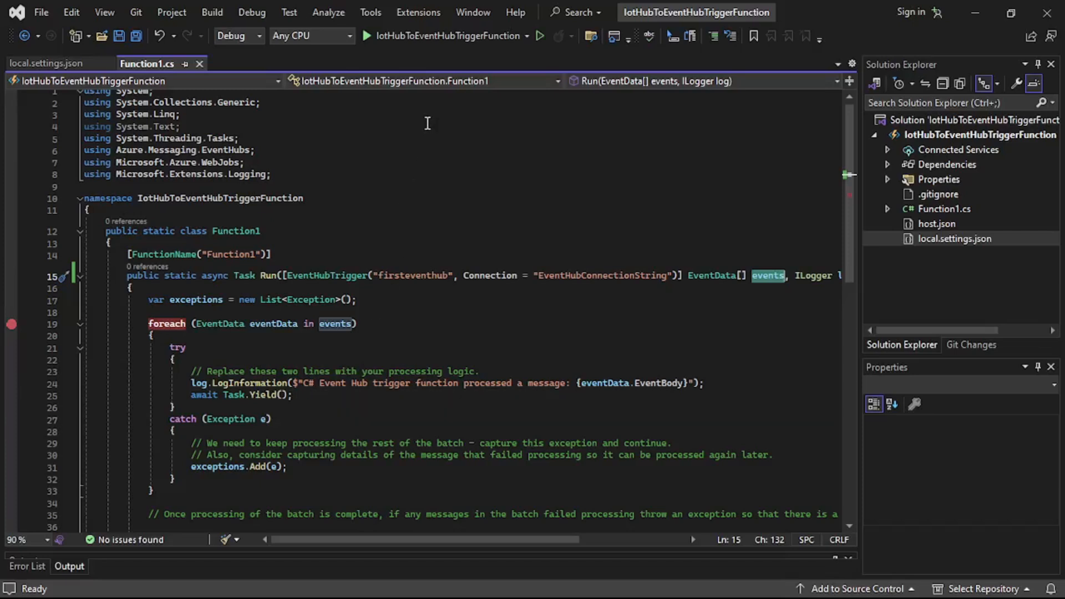
pyautogui.click(442, 35)
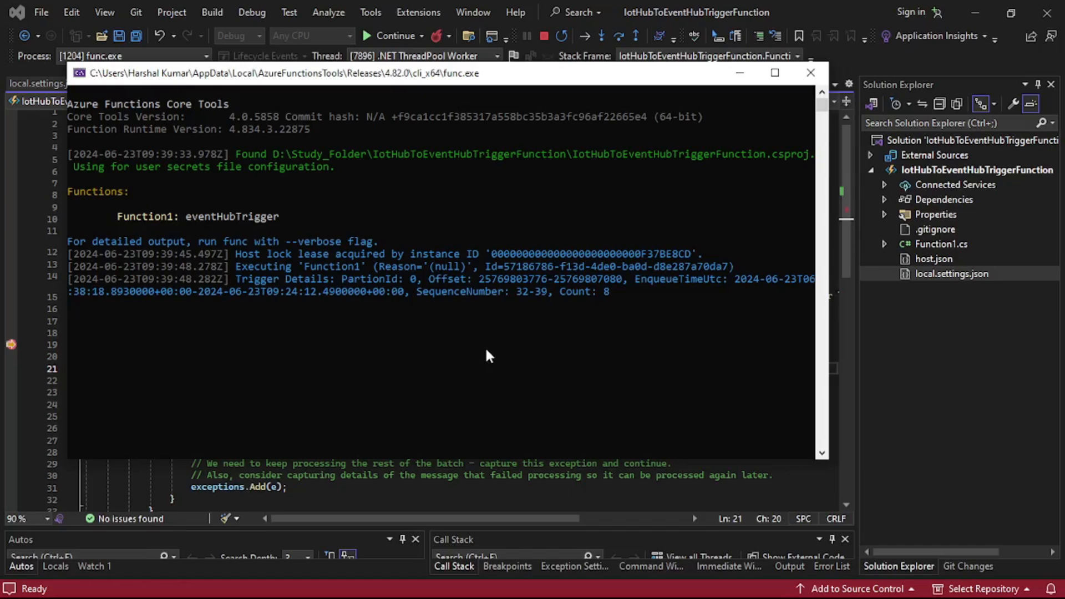
# - Bring the paused Function1.cs code to the front and inspect the events array, expanding its last element [7]
pyautogui.click(967, 358)
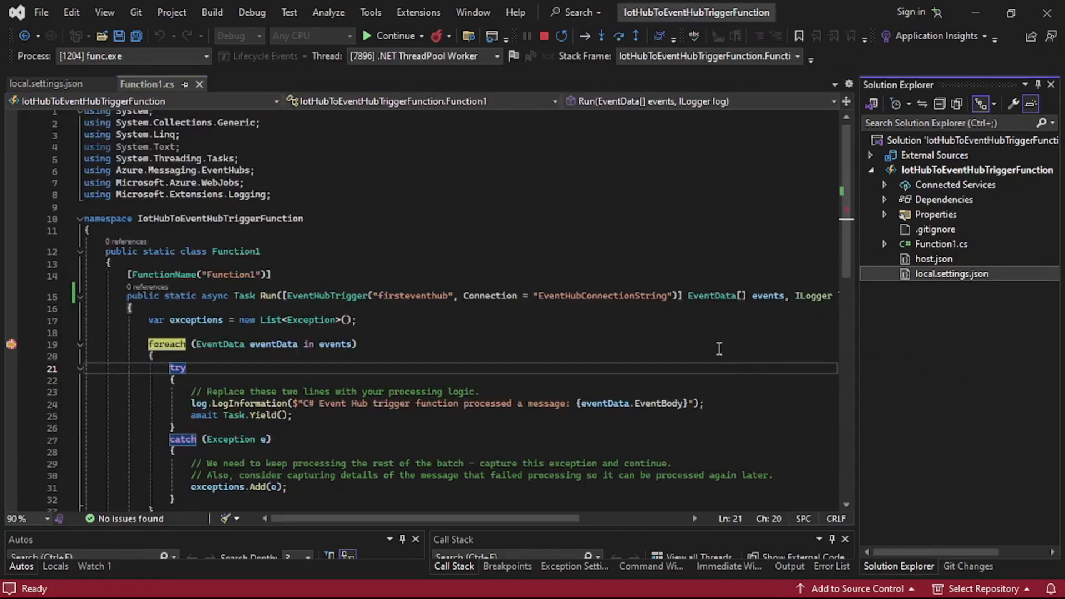
pyautogui.moveTo(770, 295)
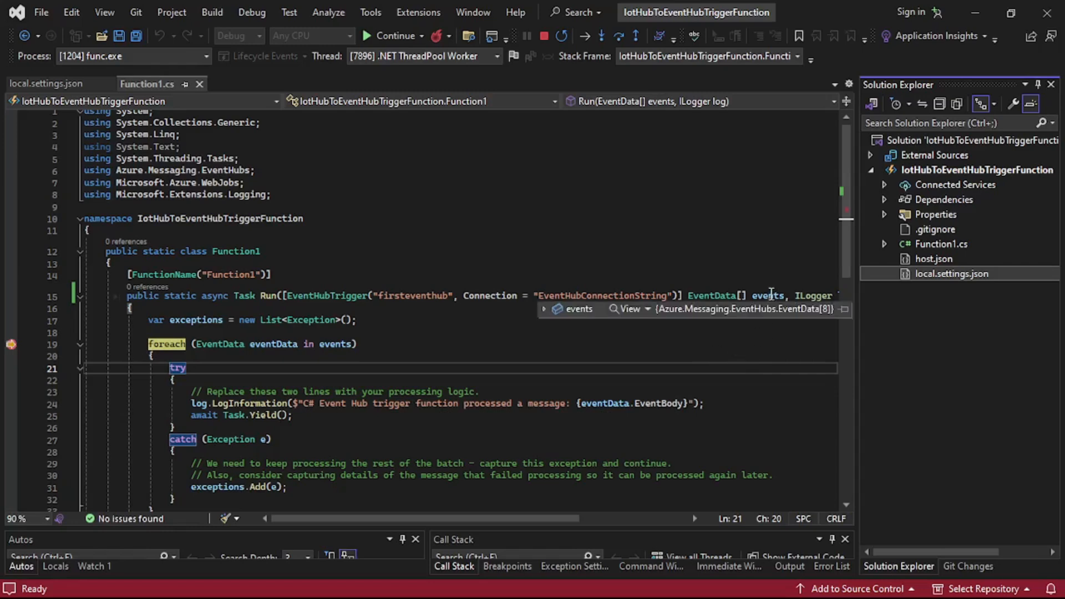
pyautogui.click(543, 307)
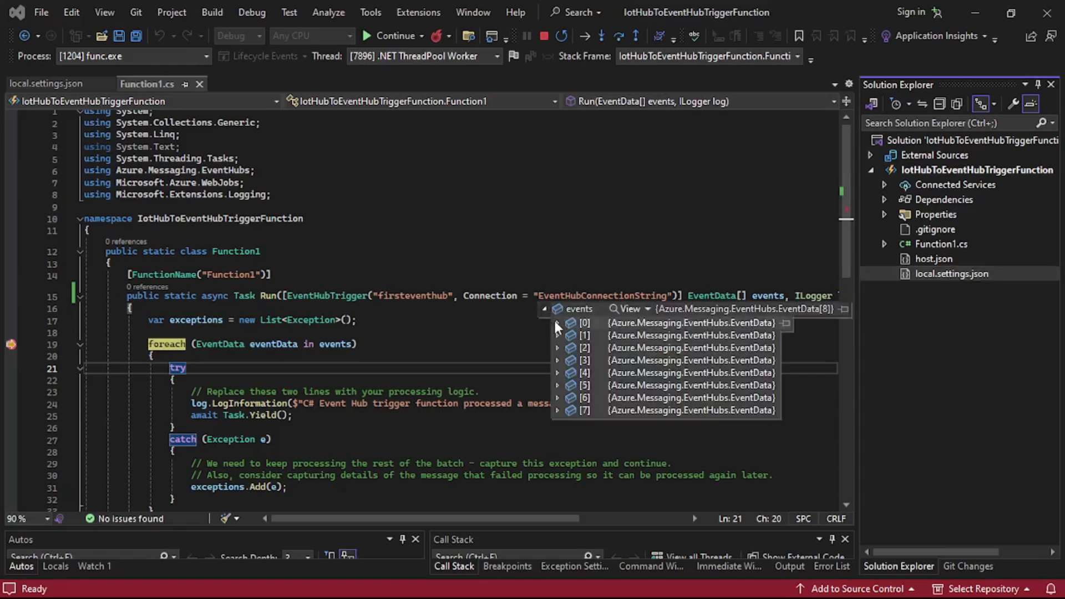
pyautogui.click(557, 411)
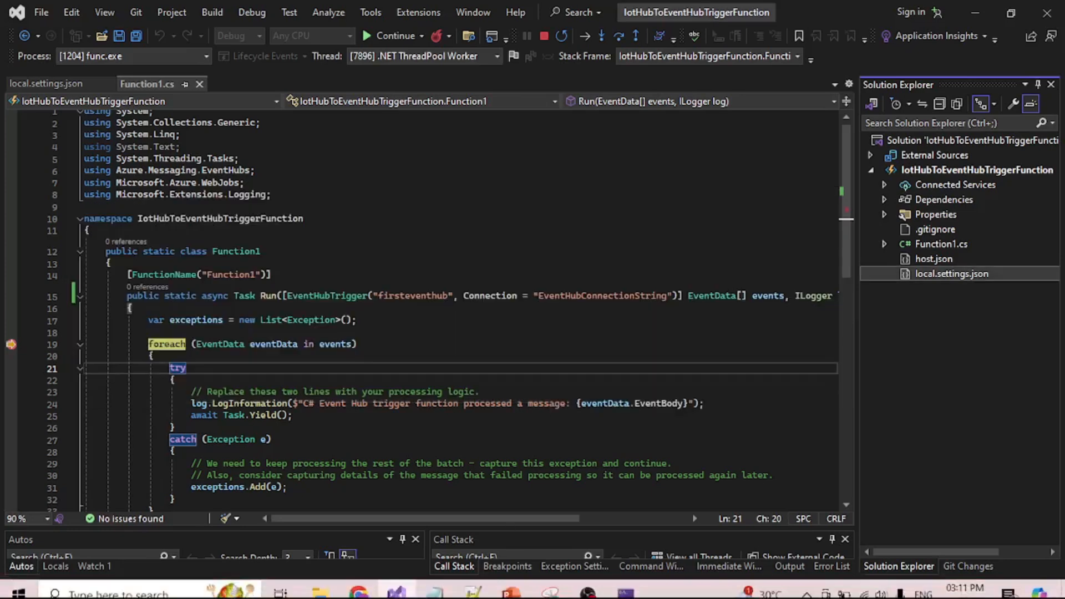
# - Switch to Notepad, highlight the sample payload's fields from deviceId to ReadingValue for comparison, and return to Visual Studio
pyautogui.moveTo(437, 586)
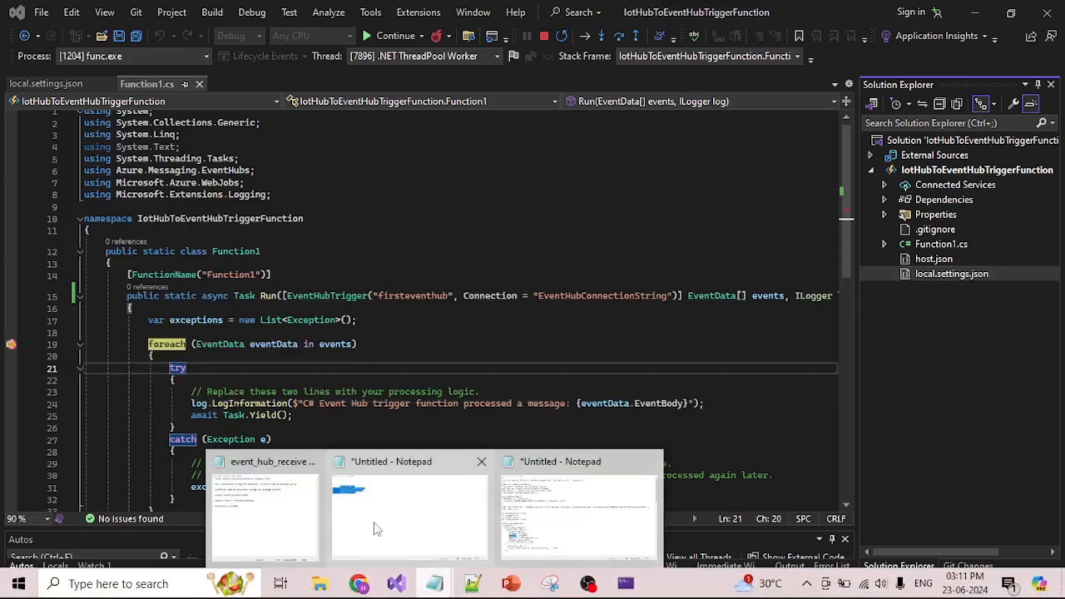
pyautogui.click(378, 528)
pyautogui.click(71, 165)
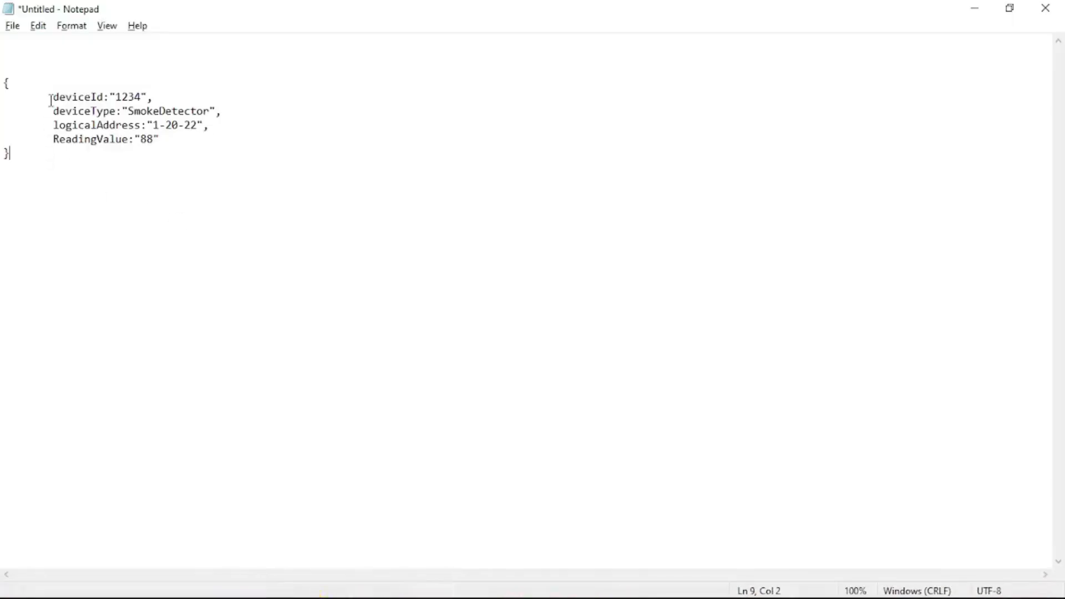
pyautogui.moveTo(53, 97); pyautogui.dragTo(190, 141)
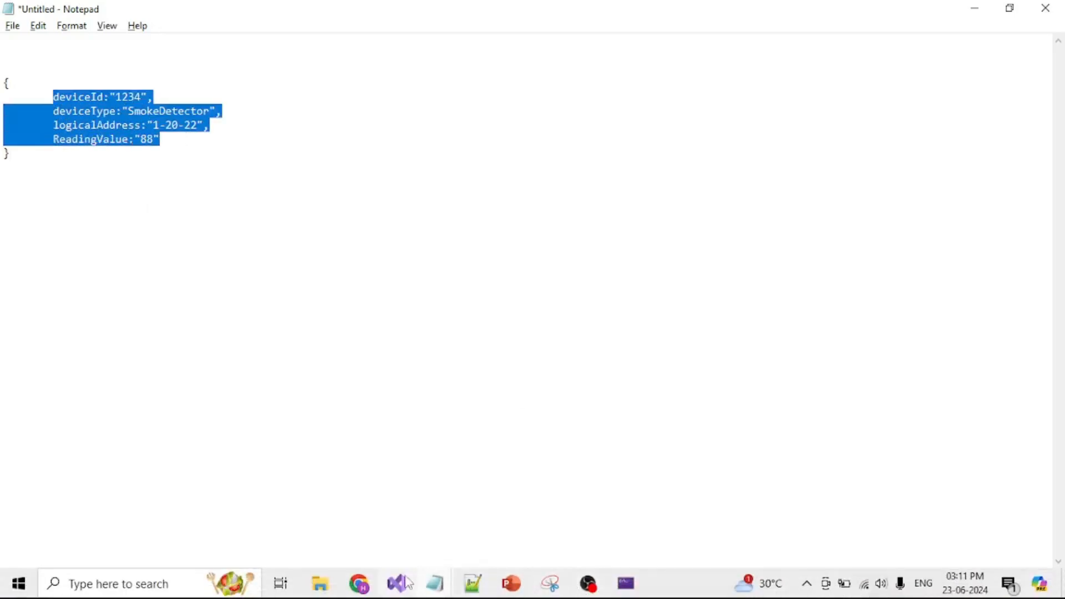
pyautogui.click(396, 584)
pyautogui.click(535, 344)
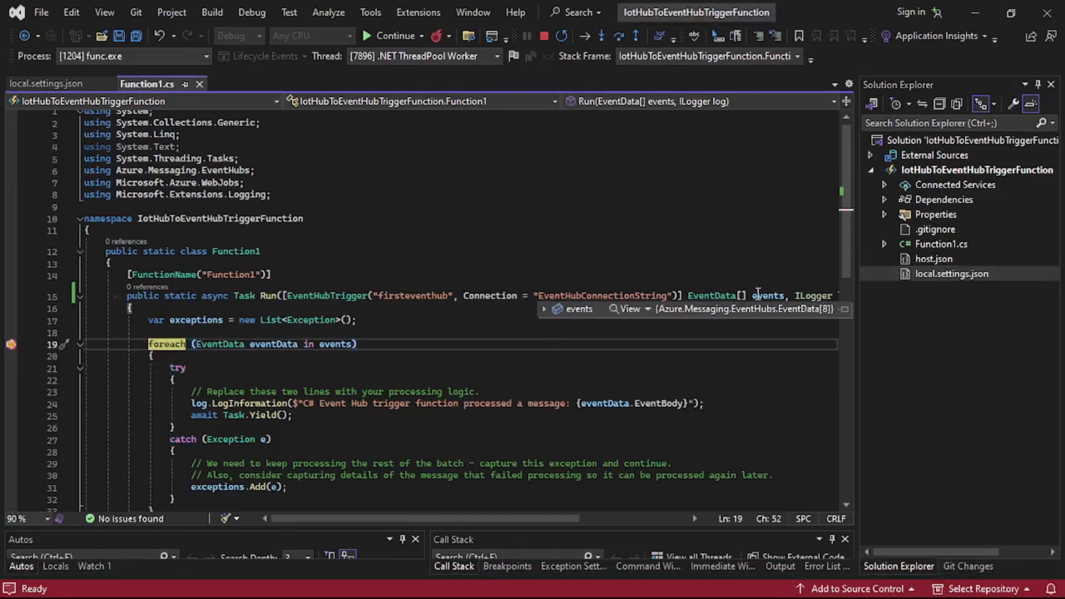